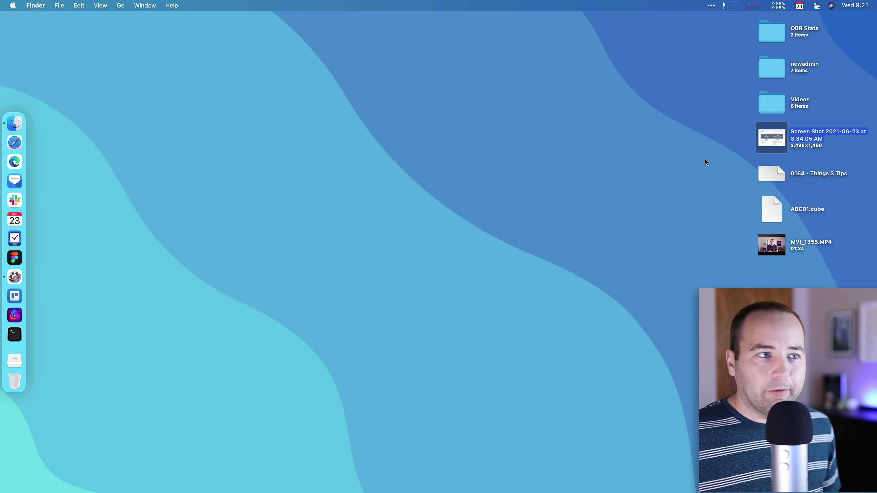
# Step: Quick Look the upgrade-pricing screenshot, then close the preview and deselect the file
pyautogui.press('space')
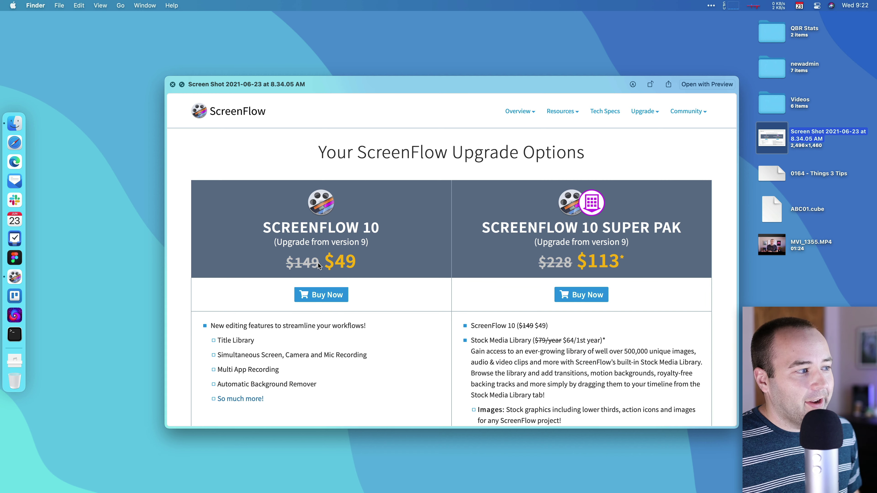
pyautogui.press('space')
pyautogui.click(459, 221)
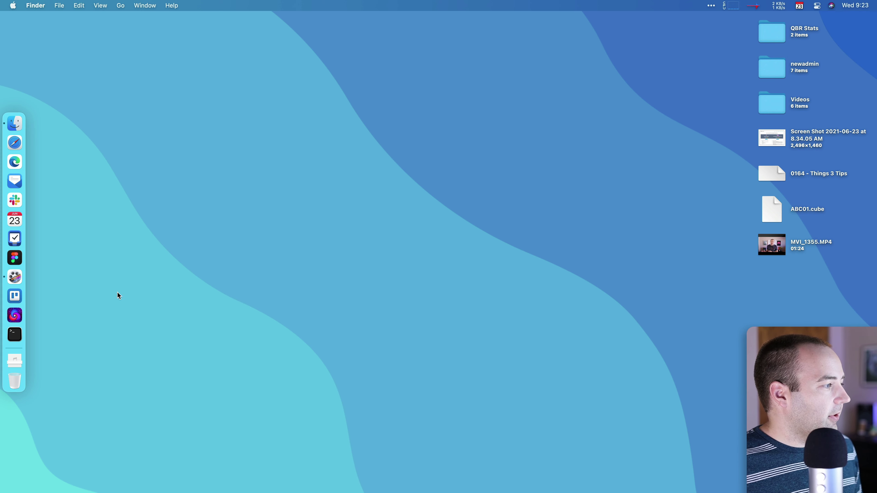
# Step: Minimize the Things 3 Tips project and start a new recording setup with Cmd+N
pyautogui.click(14, 277)
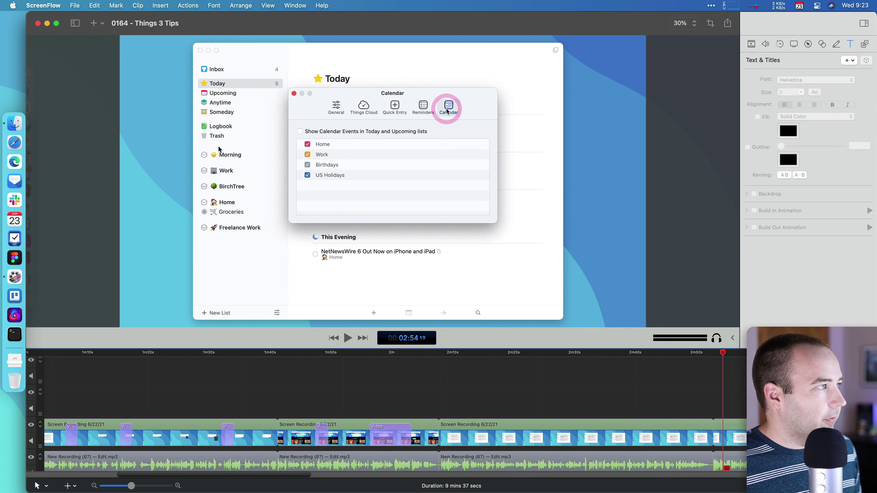
pyautogui.click(47, 23)
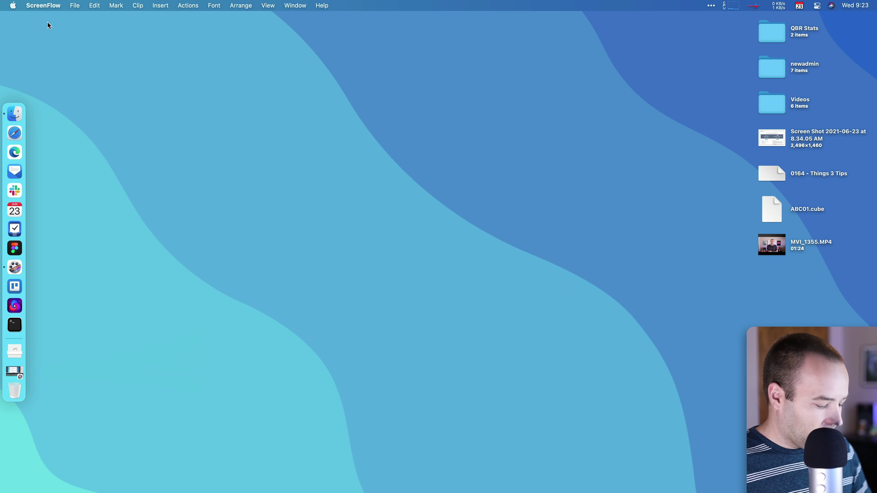
pyautogui.press('super+n')
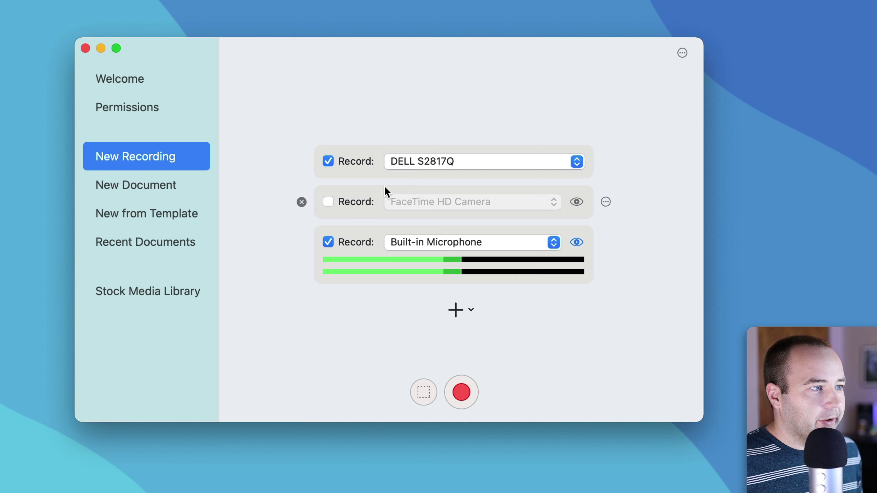
# Step: Try the FaceTime HD Camera and its preview, leave the camera excluded, and show extra sources
pyautogui.click(331, 201)
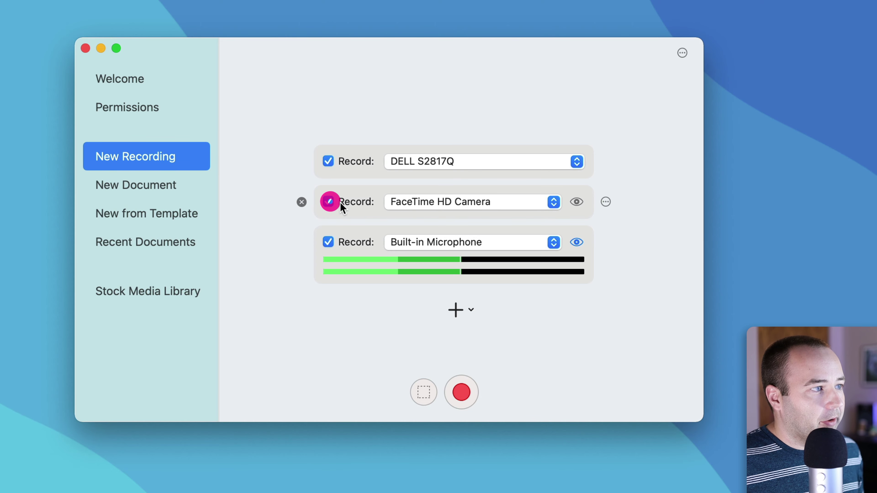
pyautogui.click(576, 202)
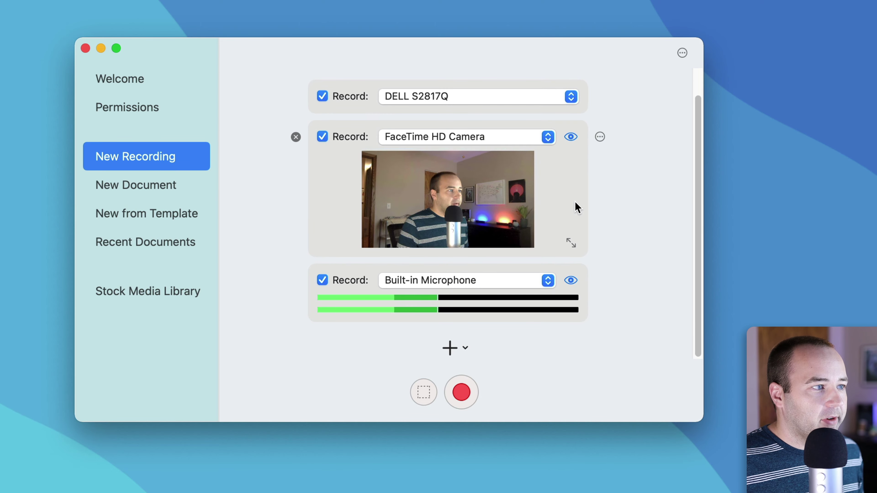
pyautogui.click(573, 137)
pyautogui.click(329, 205)
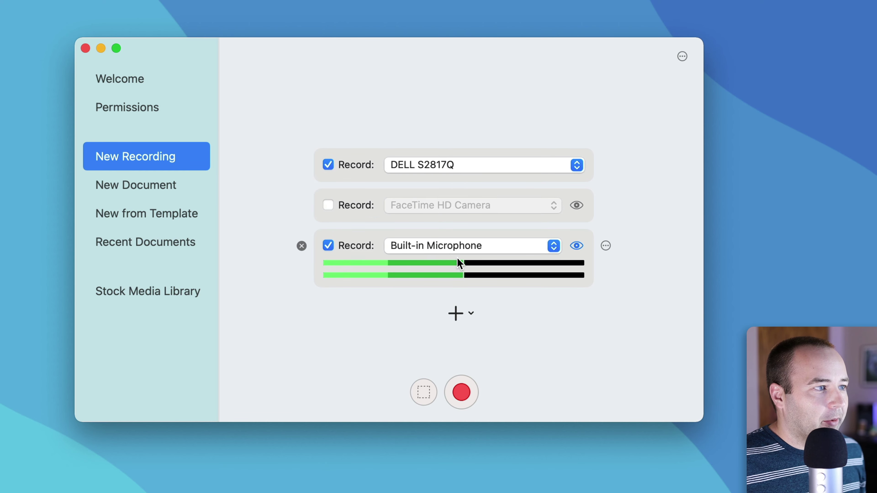
pyautogui.click(461, 318)
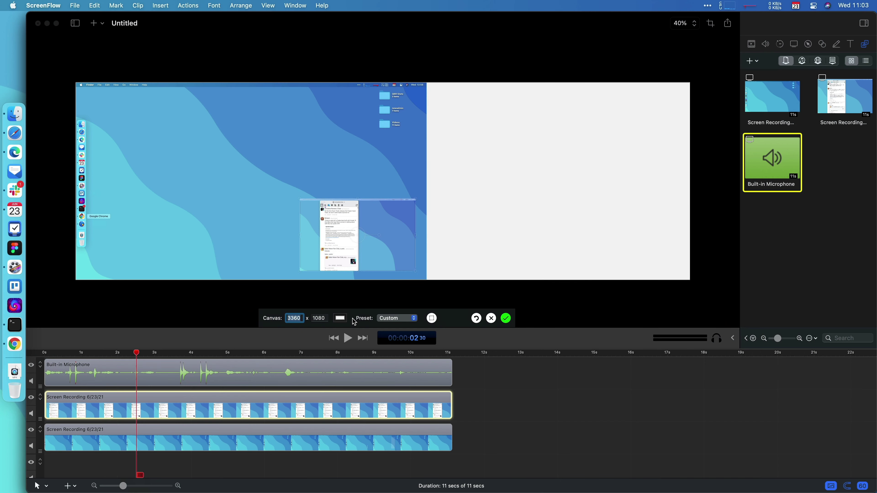
# Step: Resize the canvas to the 1920 x 1080 preset
pyautogui.click(393, 319)
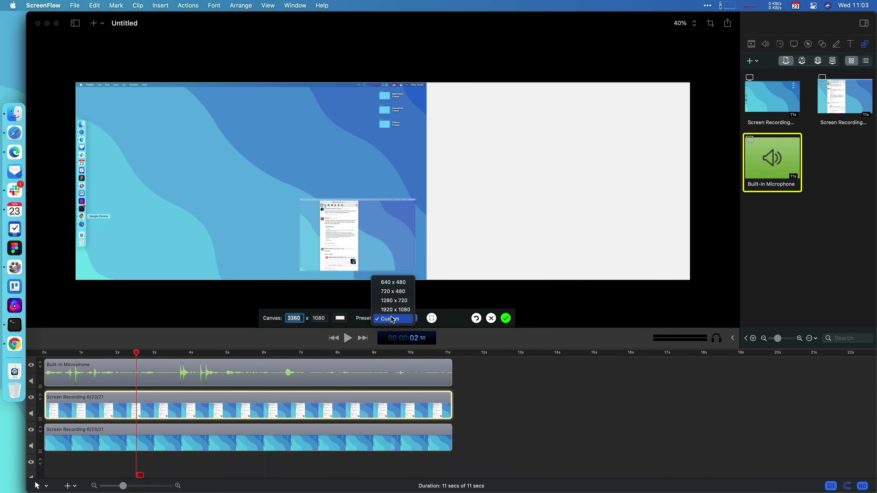
pyautogui.click(394, 310)
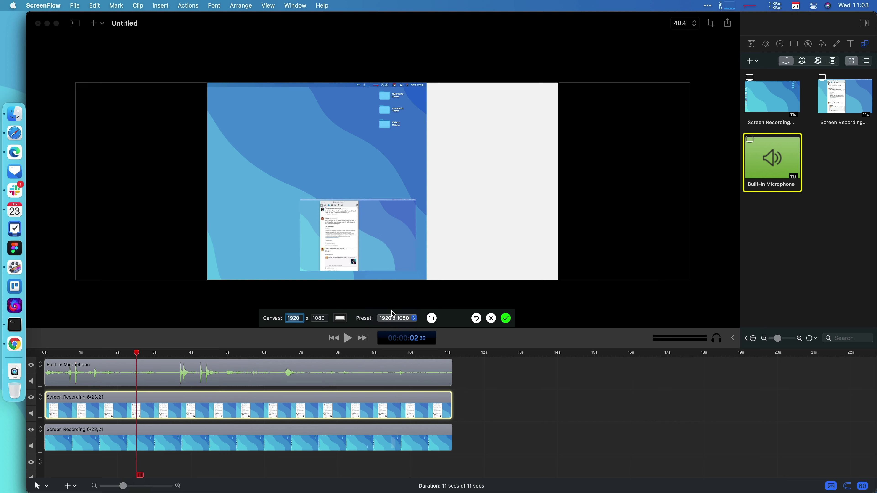
pyautogui.click(506, 319)
# Step: Give the small inset clip a drop shadow with blur size 57.77
pyautogui.keyDown('shift'); pyautogui.click(449, 444); pyautogui.keyUp('shift')
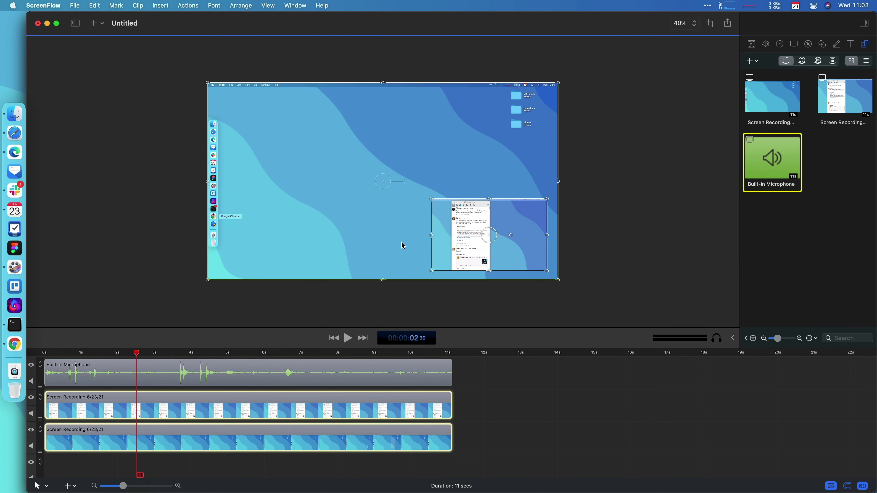
pyautogui.click(442, 263)
pyautogui.click(752, 44)
pyautogui.click(753, 201)
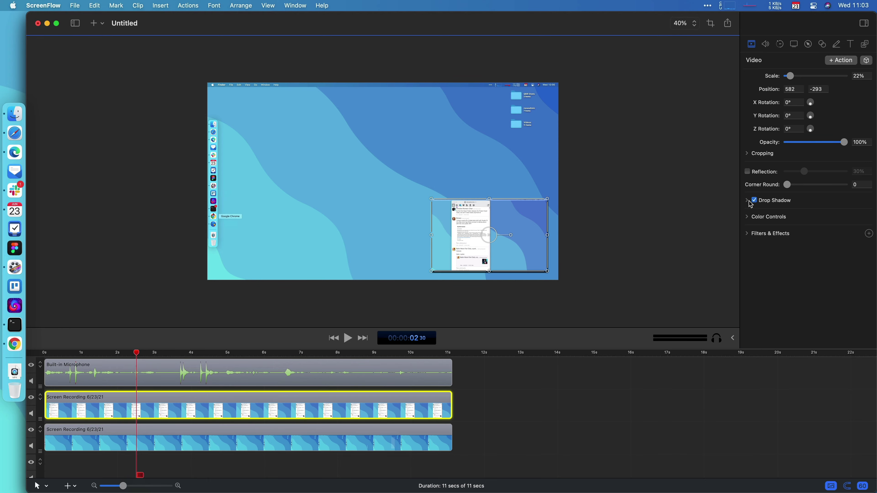
pyautogui.click(747, 200)
pyautogui.moveTo(790, 265); pyautogui.dragTo(821, 265)
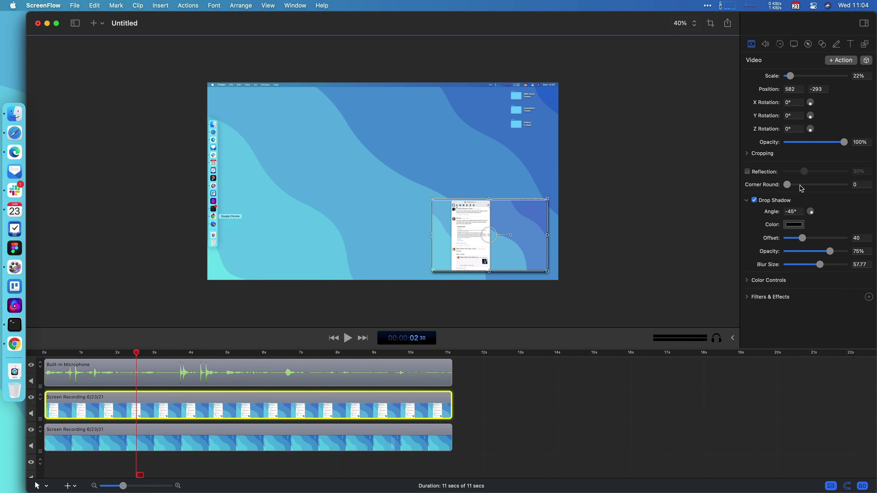
pyautogui.click(684, 206)
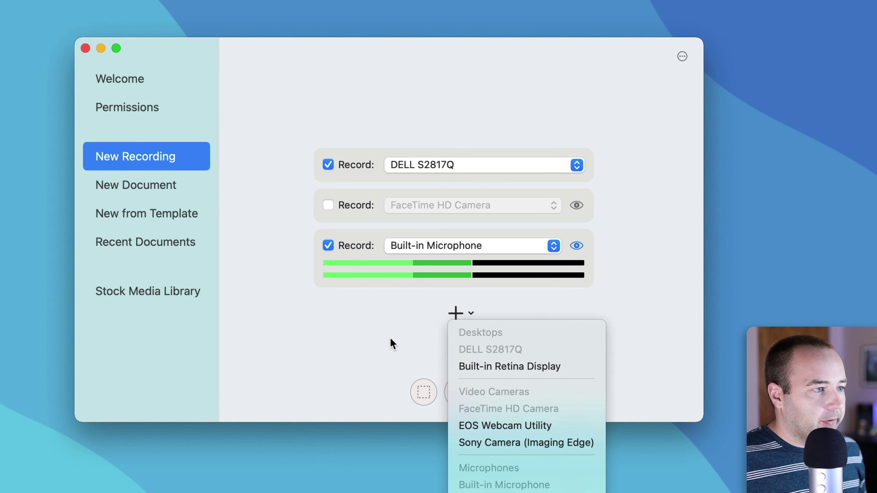
pyautogui.click(391, 341)
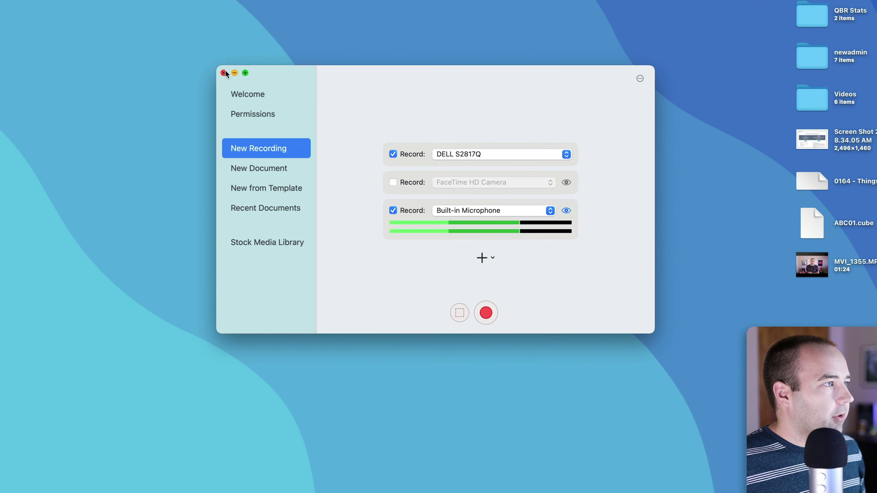
# Step: Close the New Recording setup, restore the Things 3 Tips project and scrub through it
pyautogui.click(85, 48)
pyautogui.click(9, 373)
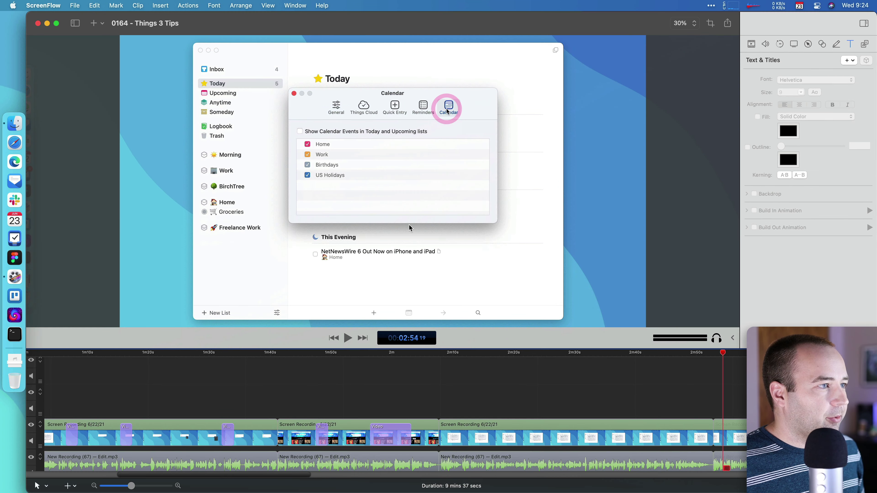
pyautogui.scroll(-5, 280, 363)
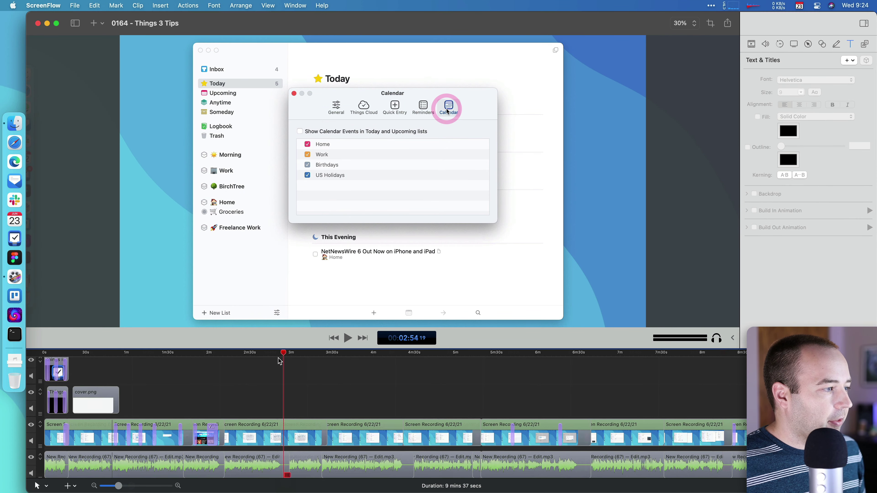
pyautogui.click(256, 355)
pyautogui.moveTo(255, 355); pyautogui.dragTo(103, 361)
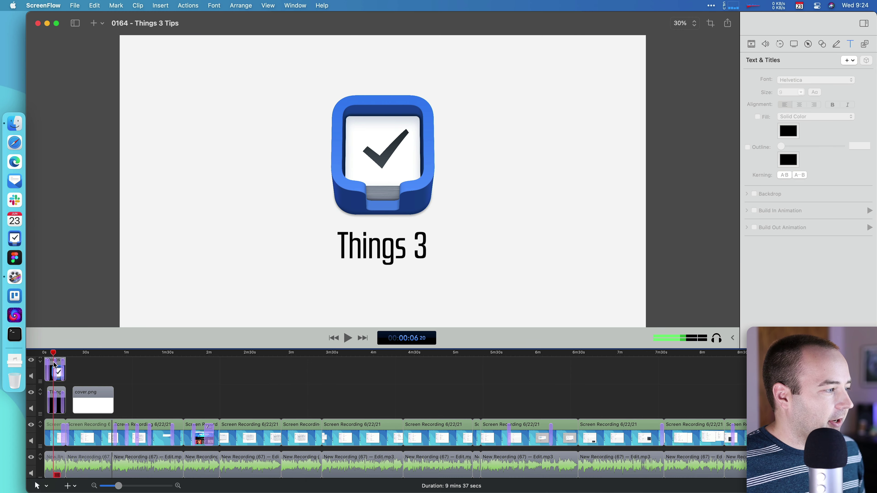
pyautogui.moveTo(55, 366); pyautogui.dragTo(436, 371)
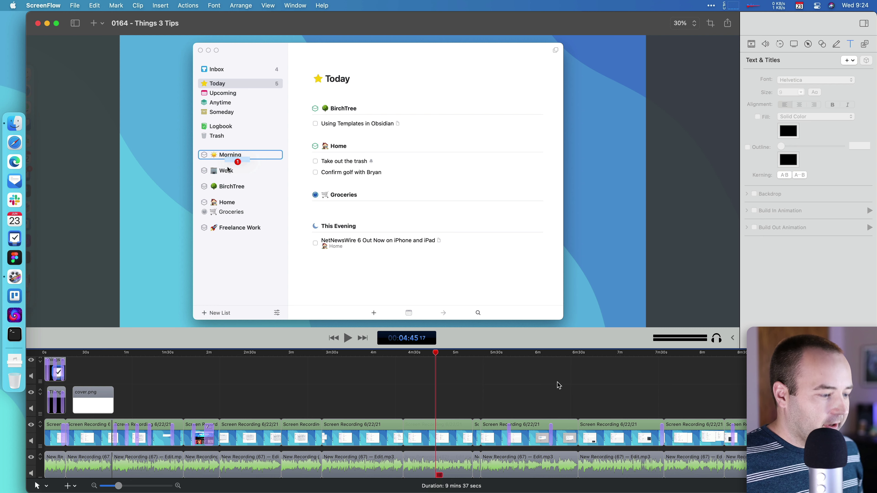
# Step: Drag MVI_1355.MP4 from the desktop onto the timeline end, extending the project to 11:11
pyautogui.press('super+minus')
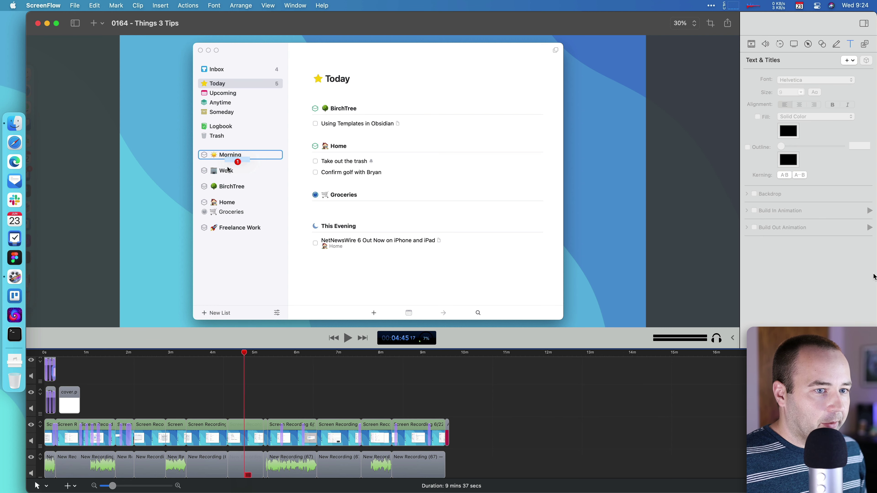
pyautogui.moveTo(874, 273); pyautogui.dragTo(484, 434)
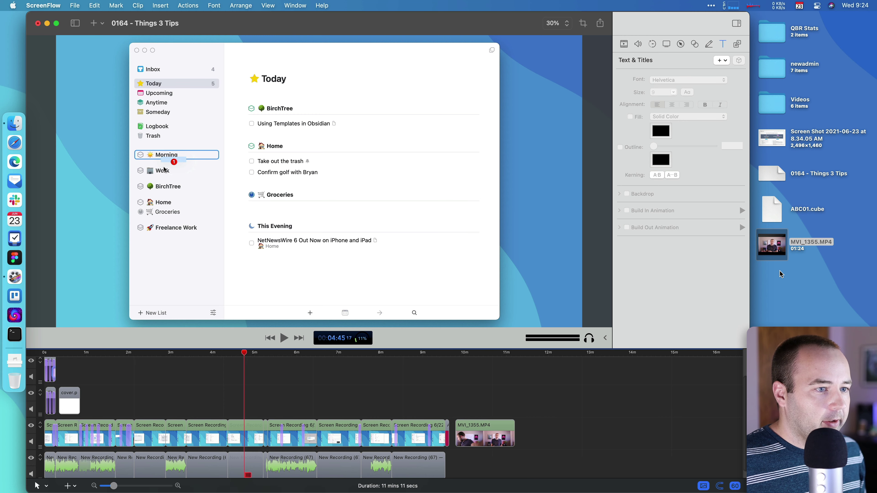
pyautogui.hotkey('ctrl', 'alt', 'Return')
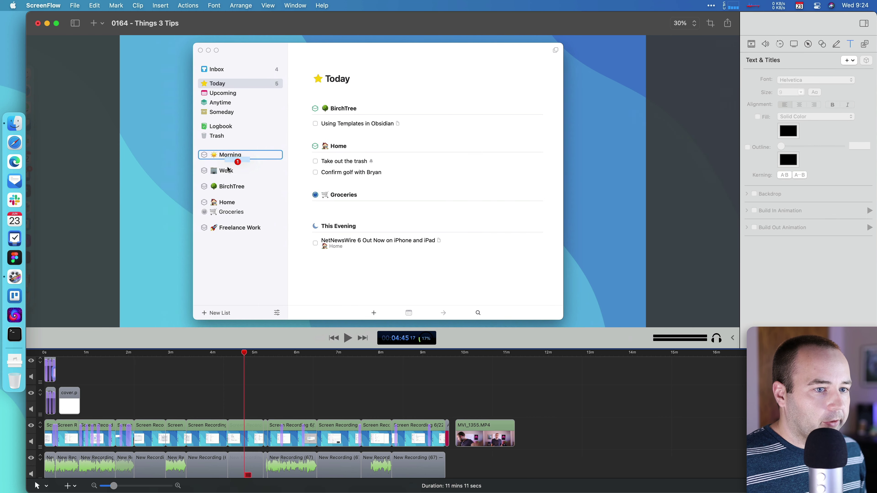
# Step: Scale the MVI_1355.MP4 clip to 200% so it fills the canvas
pyautogui.click(469, 353)
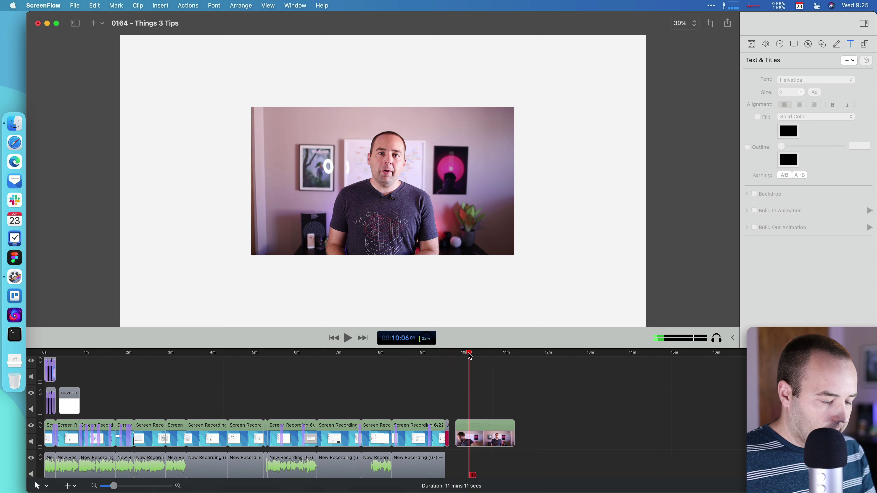
pyautogui.press('super+equal')
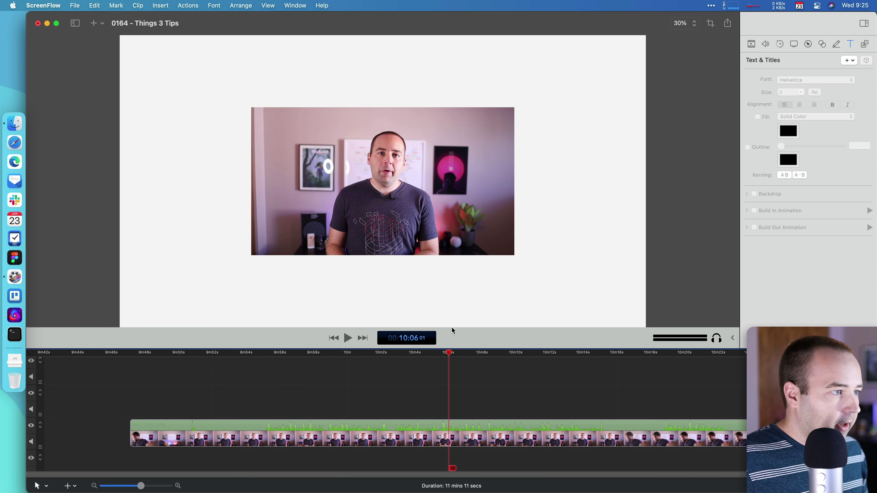
pyautogui.click(472, 422)
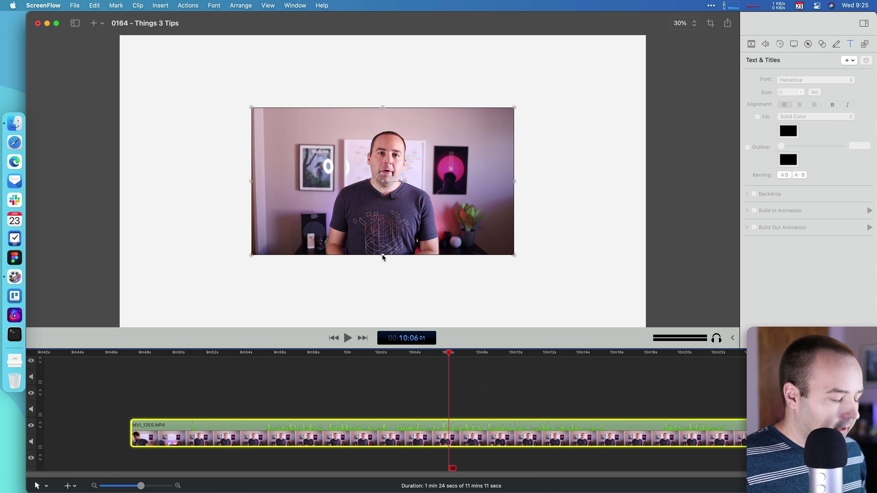
pyautogui.moveTo(383, 258); pyautogui.dragTo(387, 334)
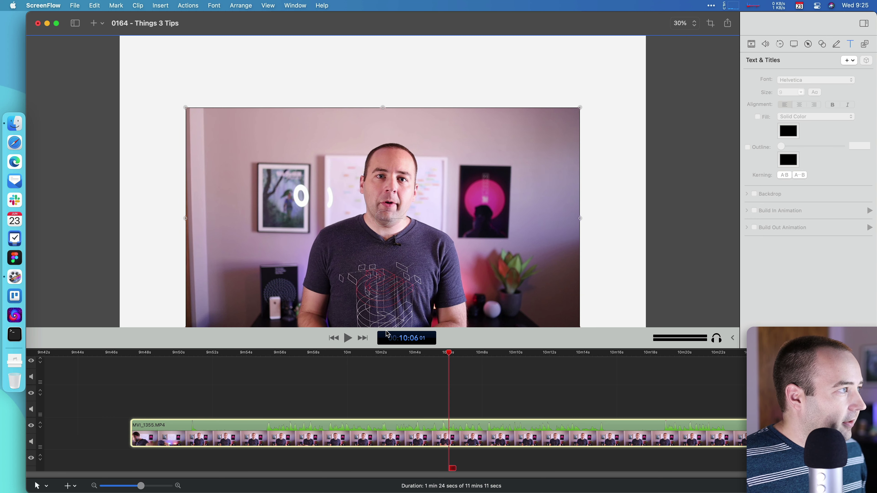
pyautogui.moveTo(384, 107); pyautogui.dragTo(379, 36)
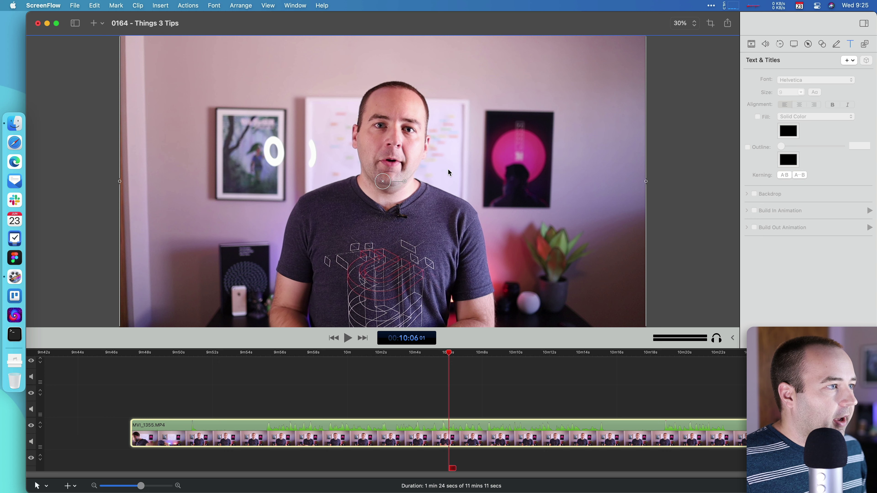
# Step: Park the playhead near 9:58 and show the clip's video properties
pyautogui.click(410, 354)
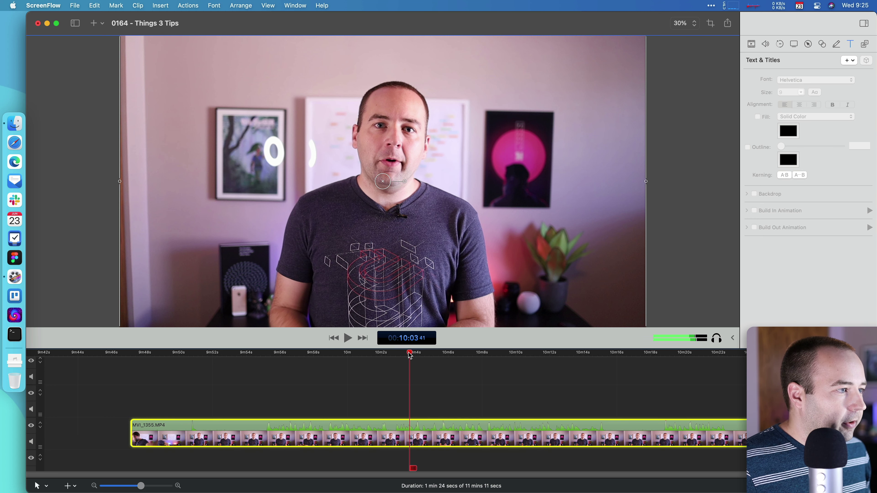
pyautogui.click(319, 353)
pyautogui.scroll(2, 380, 397)
pyautogui.click(466, 353)
pyautogui.click(328, 353)
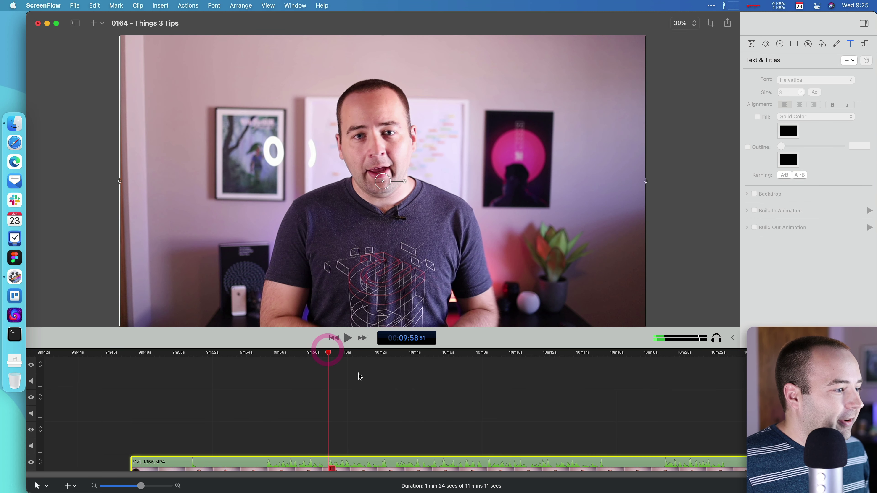
pyautogui.scroll(-3, 360, 377)
pyautogui.scroll(-1, 360, 377)
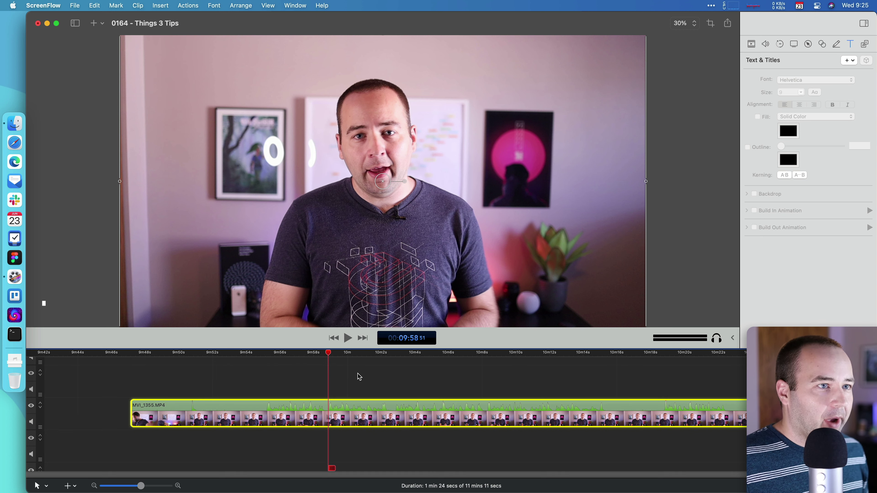
pyautogui.click(751, 45)
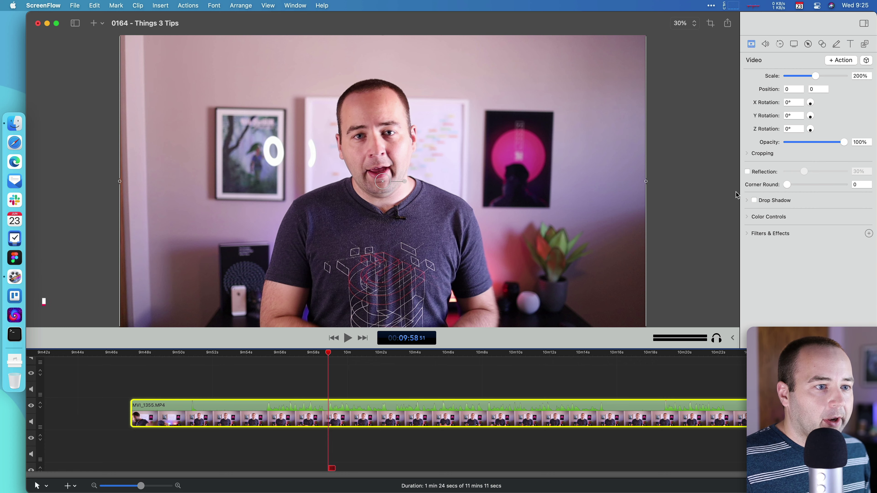
# Step: Add the Automatic Background Removal effect to MVI_1355.MP4, giving it a Clear background
pyautogui.click(747, 234)
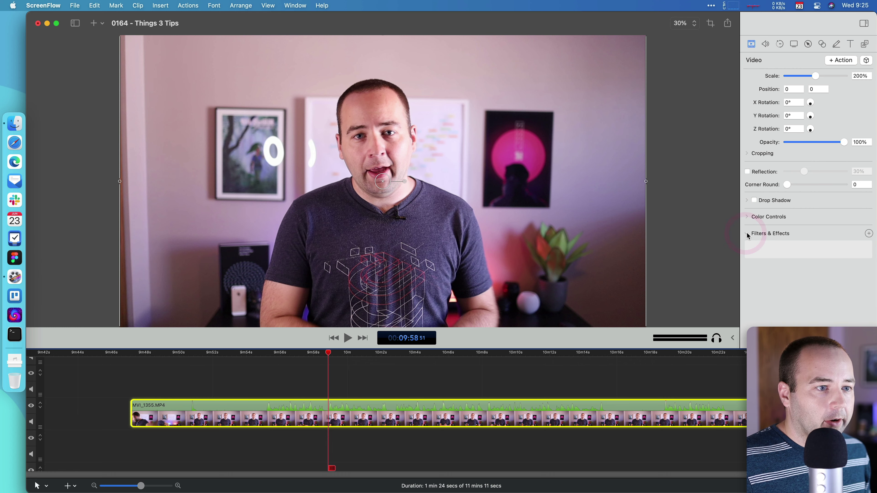
pyautogui.click(869, 234)
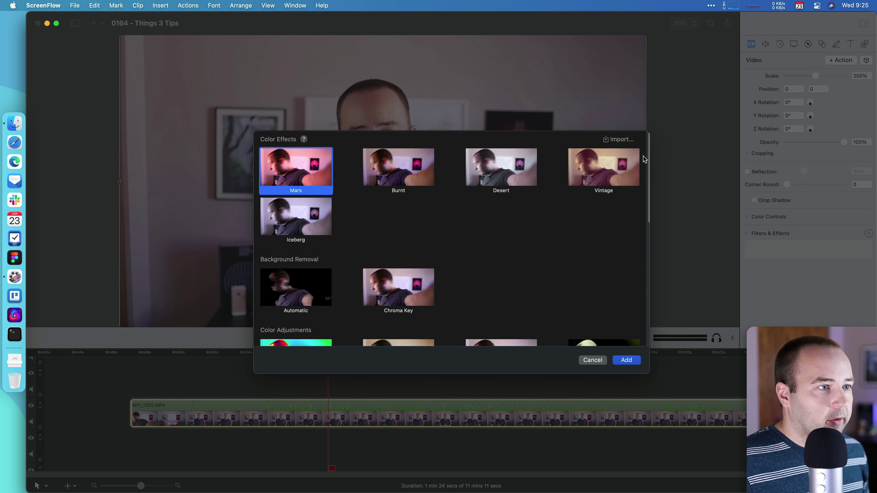
pyautogui.scroll(-6, 496, 260)
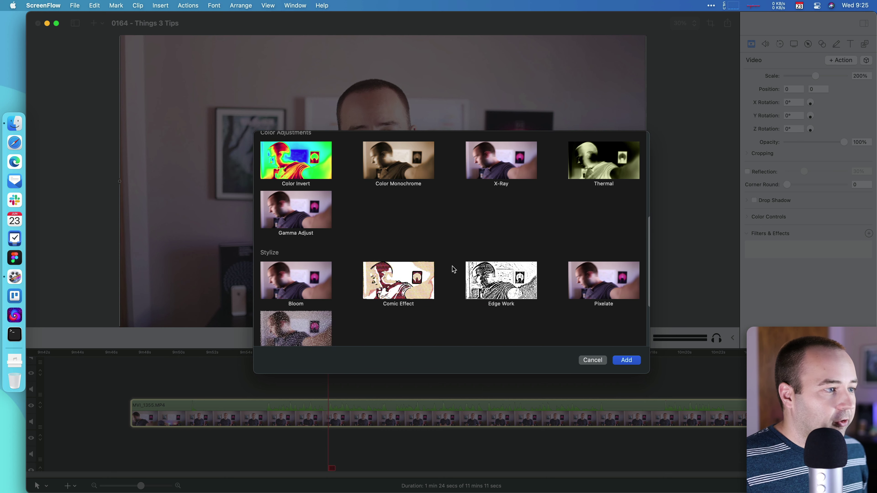
pyautogui.scroll(-3, 454, 269)
pyautogui.scroll(9, 453, 269)
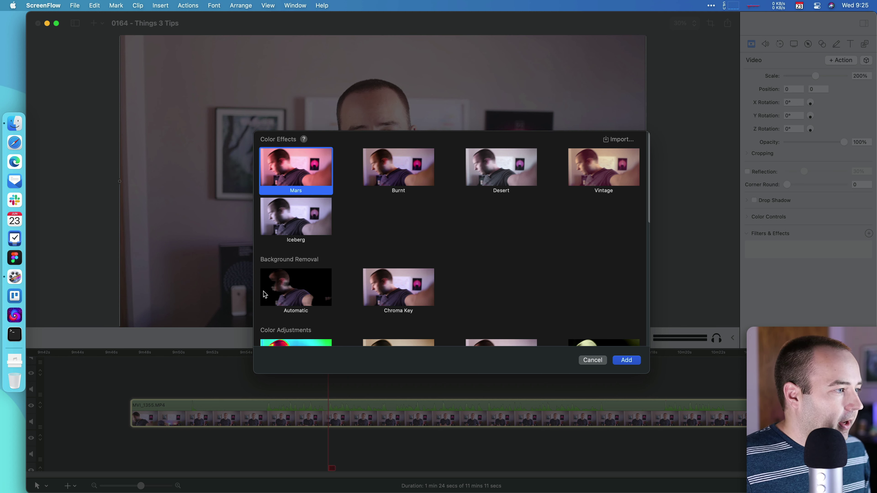
pyautogui.click(296, 294)
pyautogui.click(621, 361)
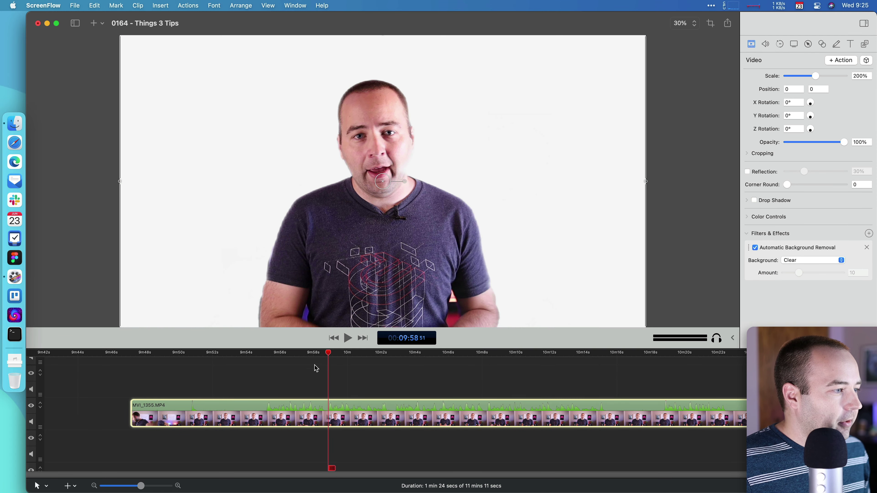
# Step: Play back the background-free clip, then delete its Automatic Background Removal effect
pyautogui.moveTo(311, 353)
pyautogui.mouseDown()
pyautogui.moveTo(273, 354)
pyautogui.moveTo(314, 357)
pyautogui.mouseUp()
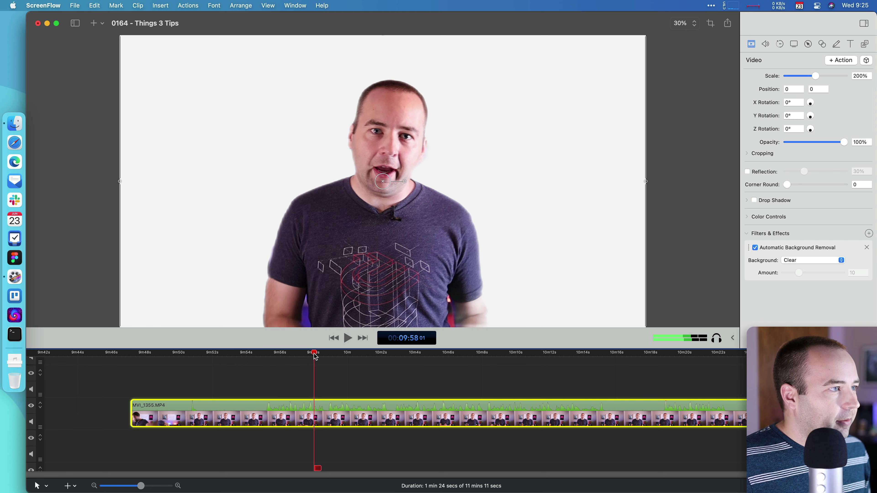
pyautogui.press('space')
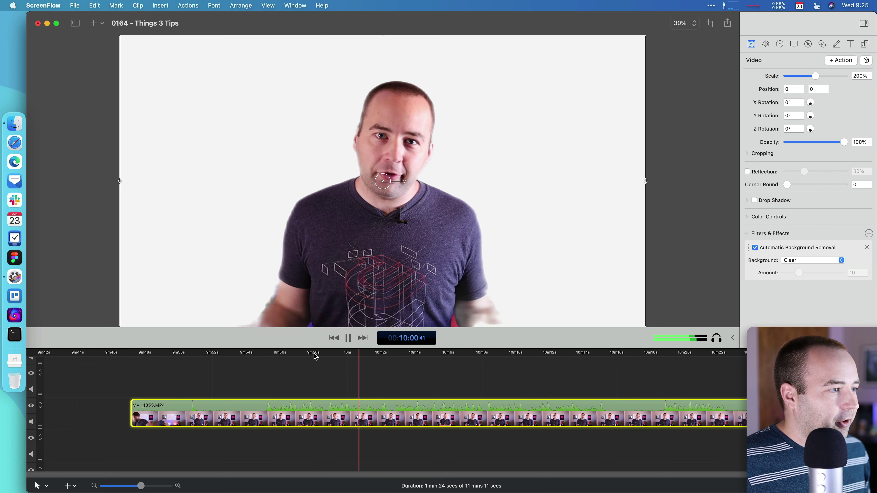
pyautogui.press('space')
pyautogui.moveTo(383, 358); pyautogui.dragTo(687, 358)
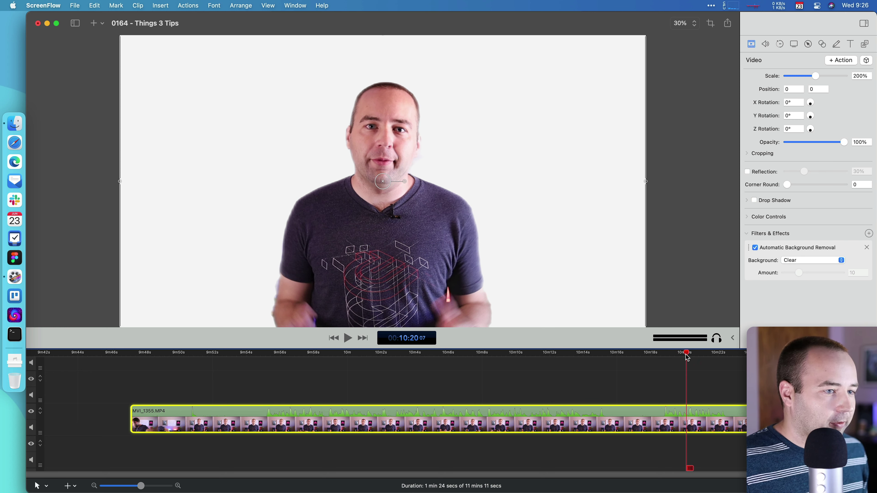
pyautogui.click(867, 248)
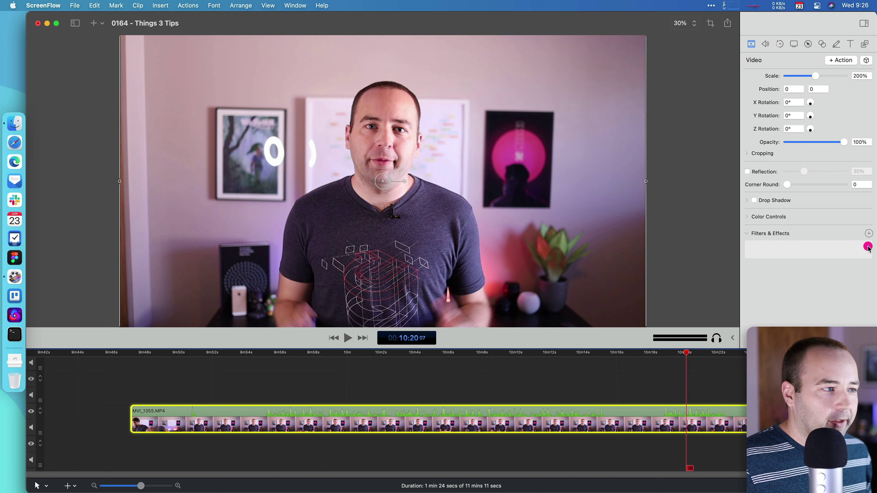
# Step: Bring up the Color Effects chooser with presets like Mars, Burnt, Desert and Vintage
pyautogui.click(869, 234)
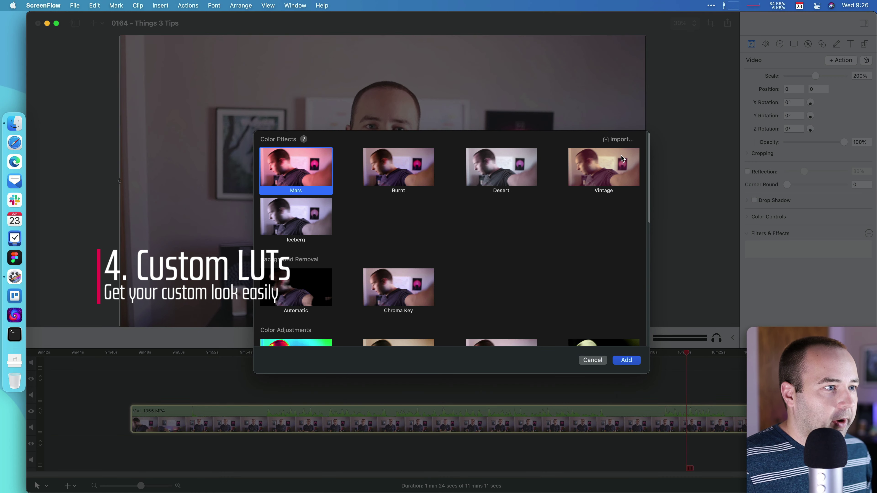
# Step: Import the ABC01.cube LUT file from the Desktop into Color Effects
pyautogui.click(617, 141)
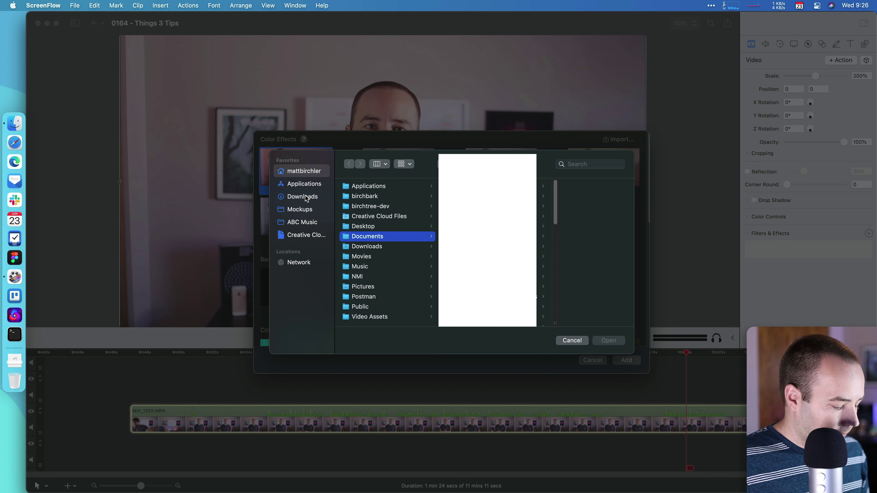
pyautogui.click(363, 227)
pyautogui.click(481, 226)
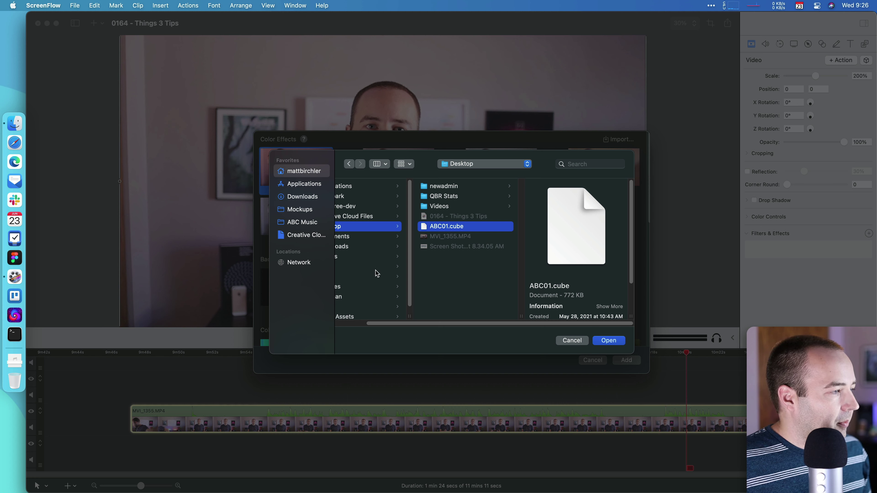
pyautogui.click(607, 341)
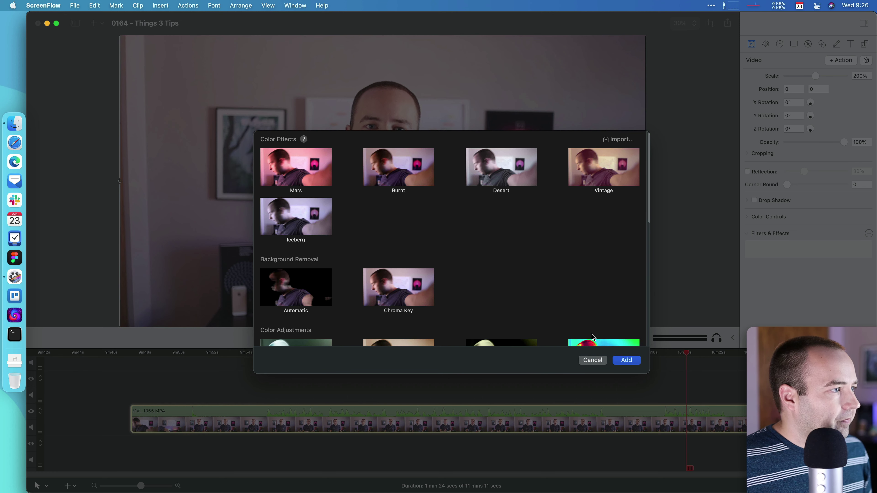
# Step: Find the imported ABC01 preset and add it to MVI_1355.MP4 at 100% intensity
pyautogui.scroll(-4, 495, 293)
pyautogui.scroll(-10, 496, 293)
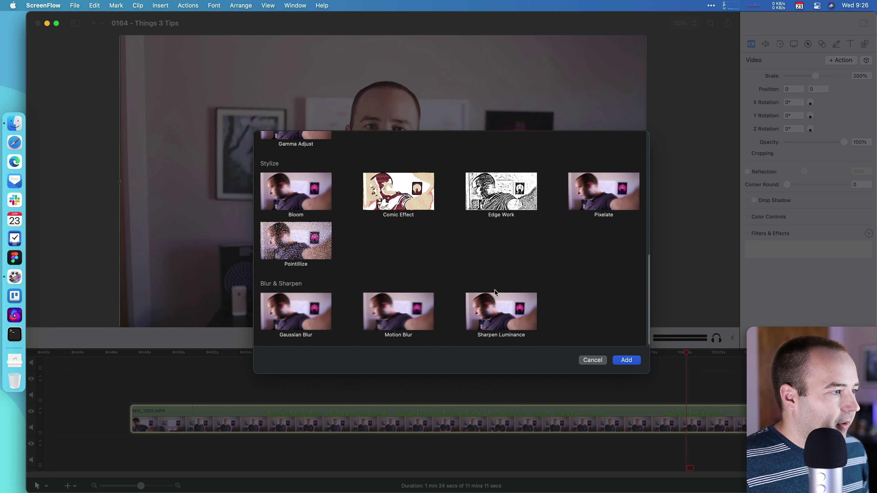
pyautogui.scroll(10, 495, 293)
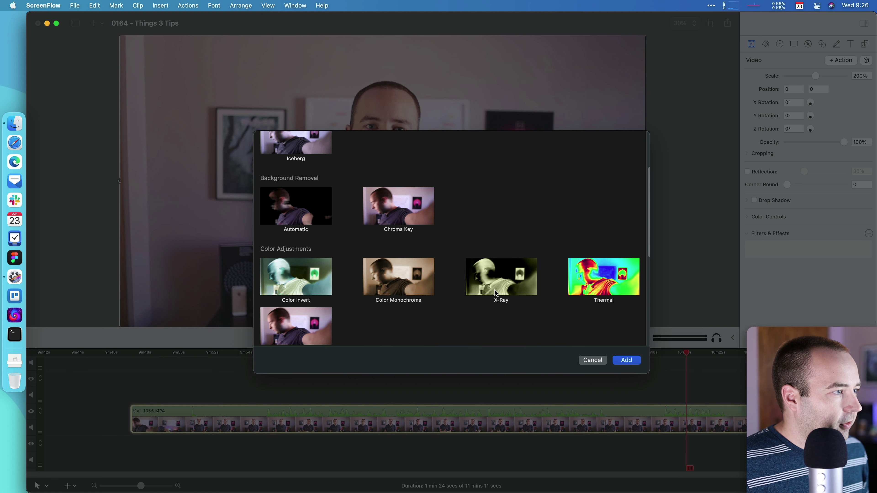
pyautogui.scroll(3, 495, 293)
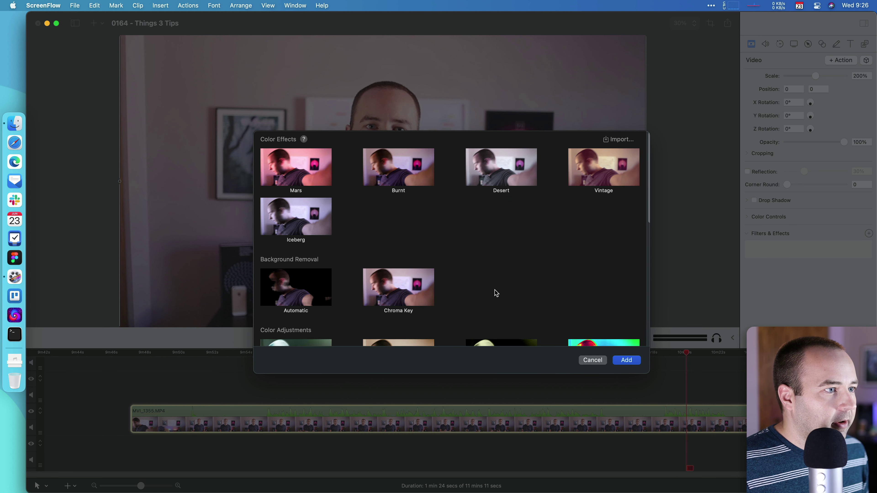
pyautogui.scroll(-13, 494, 289)
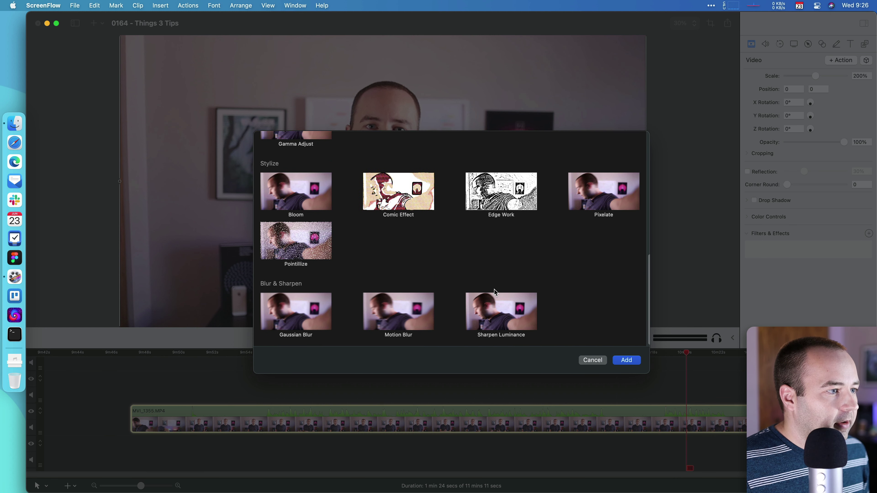
pyautogui.scroll(13, 494, 290)
pyautogui.click(382, 214)
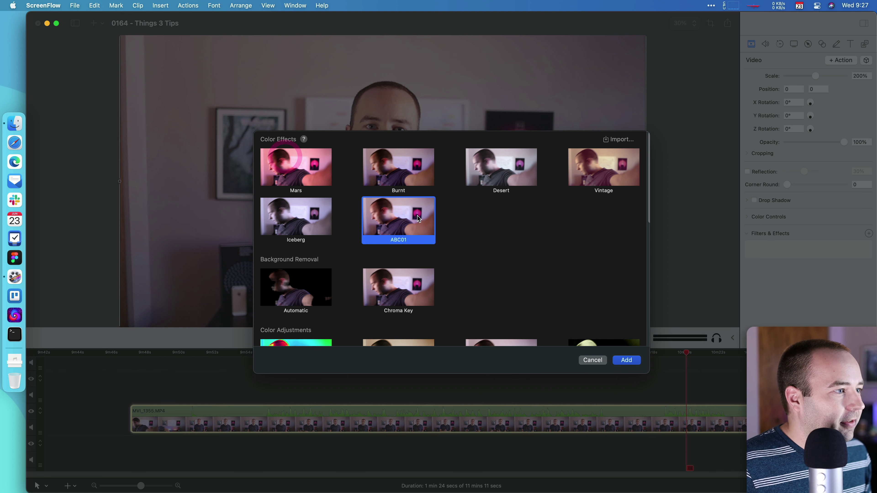
pyautogui.click(626, 360)
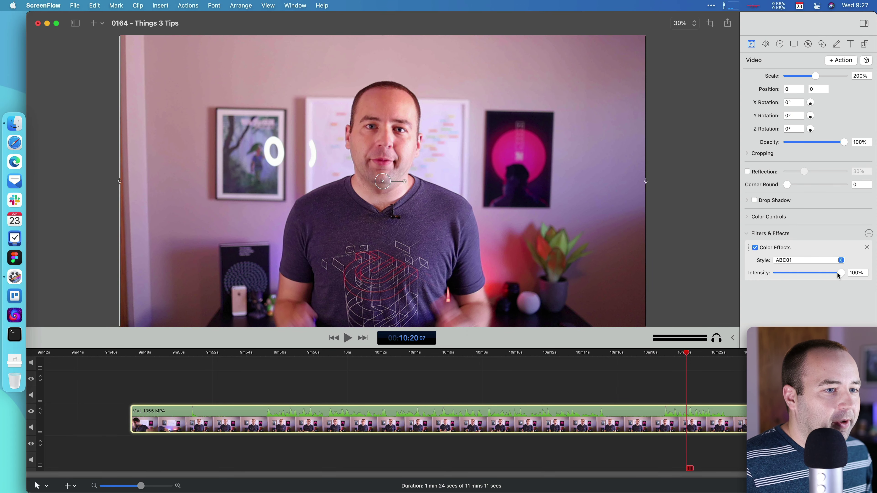
pyautogui.moveTo(831, 274); pyautogui.dragTo(797, 275)
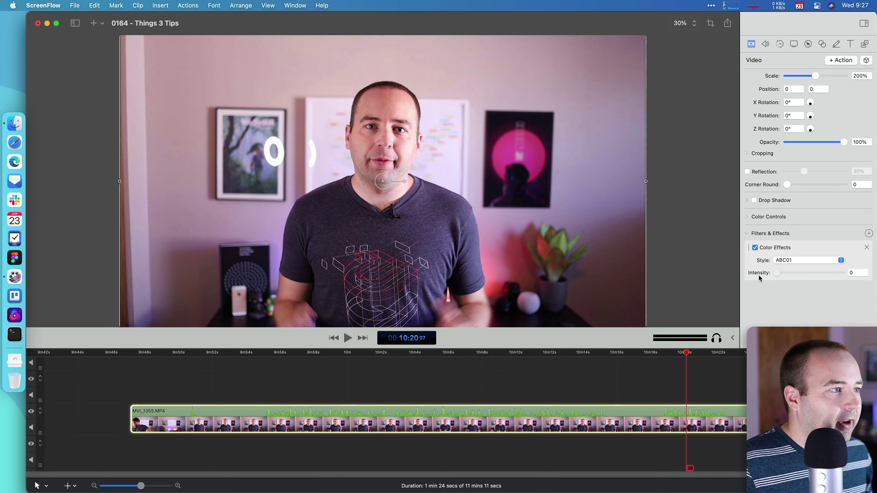
pyautogui.click(317, 352)
pyautogui.moveTo(843, 273)
pyautogui.mouseDown()
pyautogui.moveTo(766, 276)
pyautogui.moveTo(856, 275)
pyautogui.moveTo(759, 273)
pyautogui.moveTo(847, 271)
pyautogui.mouseUp()
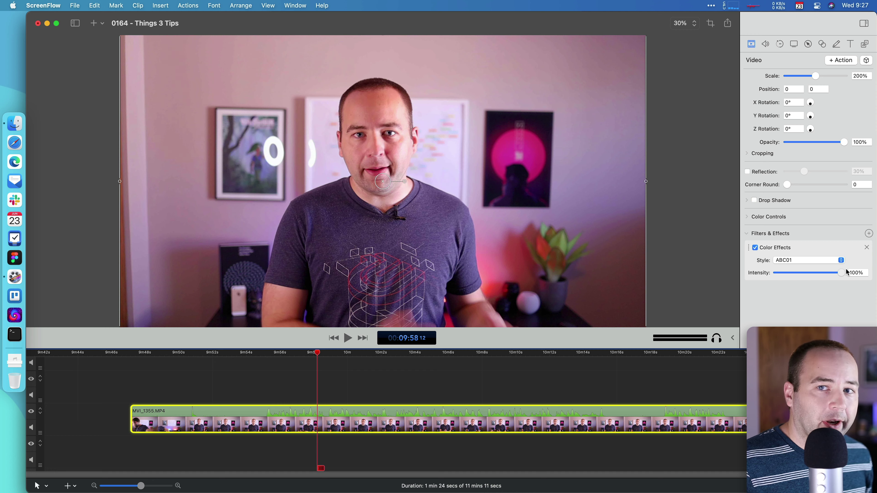
pyautogui.click(841, 261)
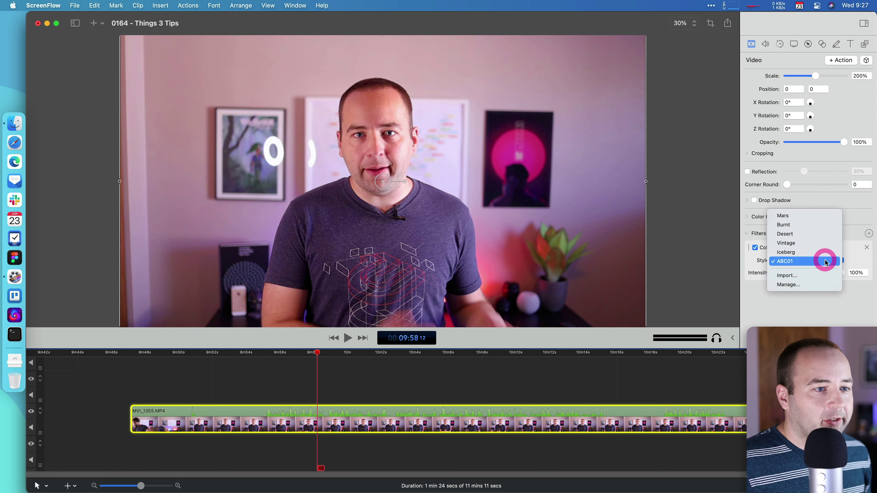
pyautogui.click(859, 258)
pyautogui.moveTo(842, 273)
pyautogui.mouseDown()
pyautogui.moveTo(758, 278)
pyautogui.moveTo(842, 273)
pyautogui.mouseUp()
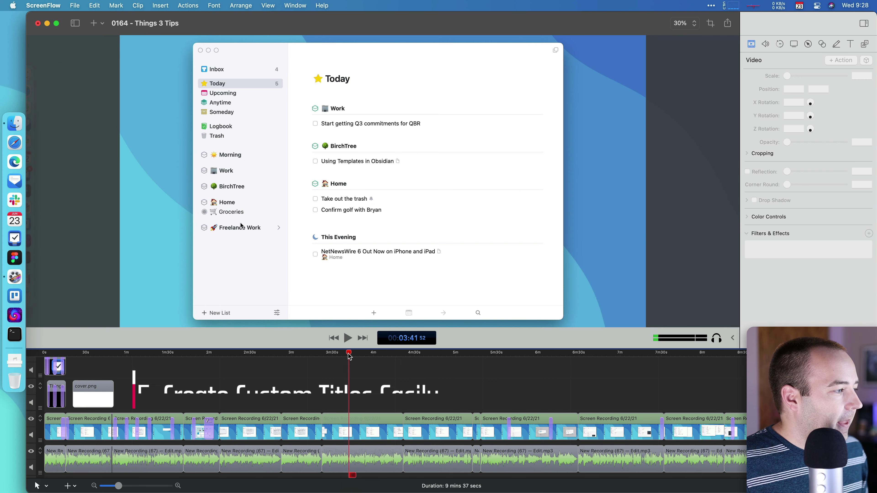
# Step: Drag the main project timeline's playhead back to about 2:52, where the Things Reminders settings show
pyautogui.moveTo(349, 357); pyautogui.dragTo(281, 364)
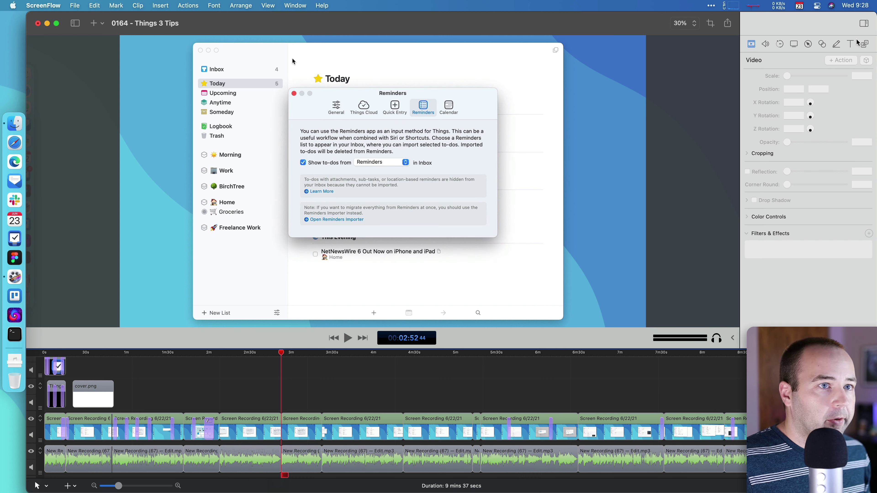
# Step: In Text & Titles, add and undo a plain text box, then add a Title
pyautogui.click(851, 45)
pyautogui.click(849, 60)
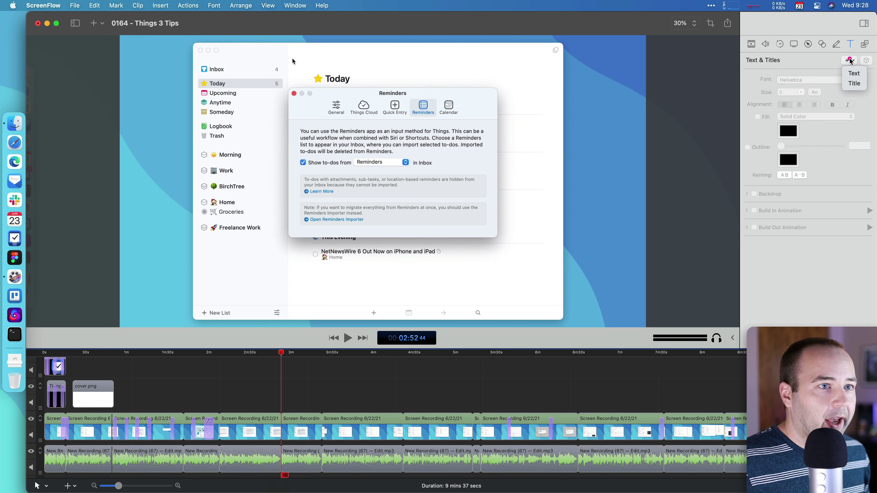
pyautogui.click(852, 73)
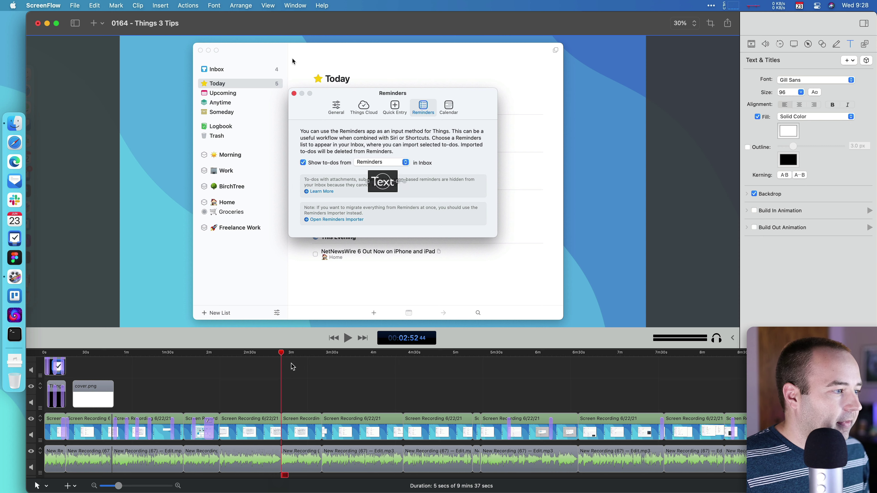
pyautogui.press('super+z')
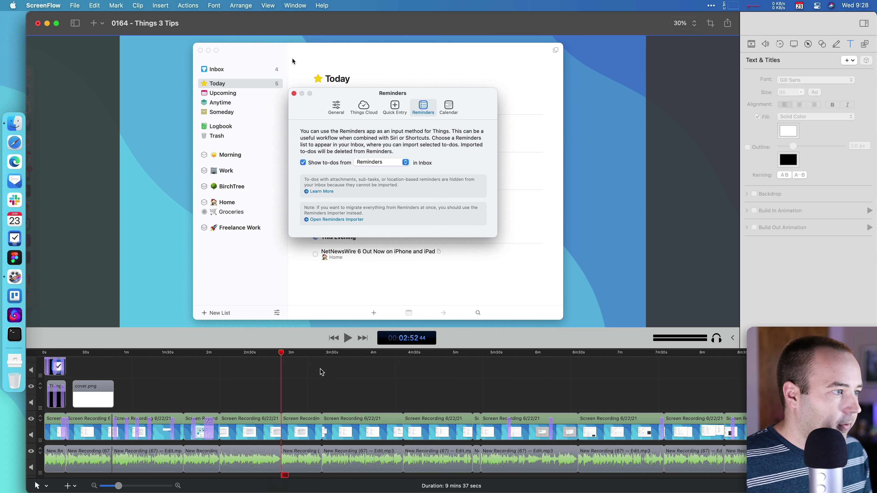
pyautogui.click(851, 60)
pyautogui.click(851, 83)
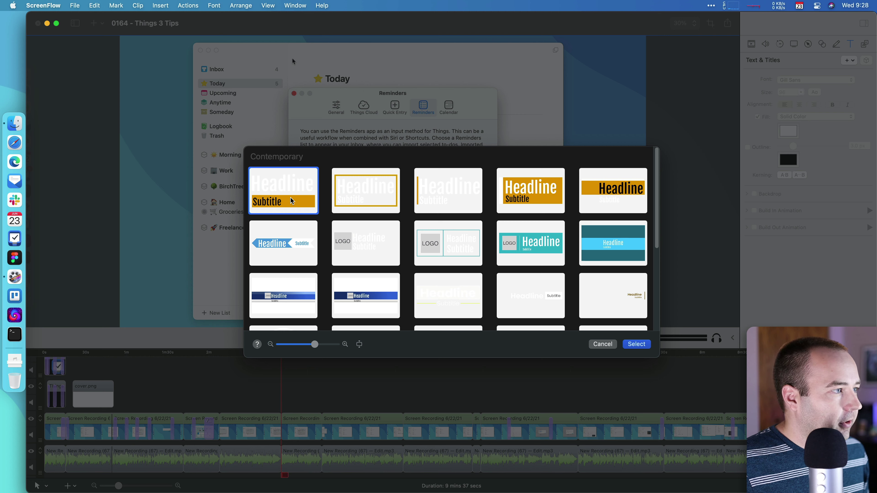
# Step: Pick the headline-with-orange-subtitle template, using Futura Now Display headline and Futura Now subtitle fonts
pyautogui.click(637, 344)
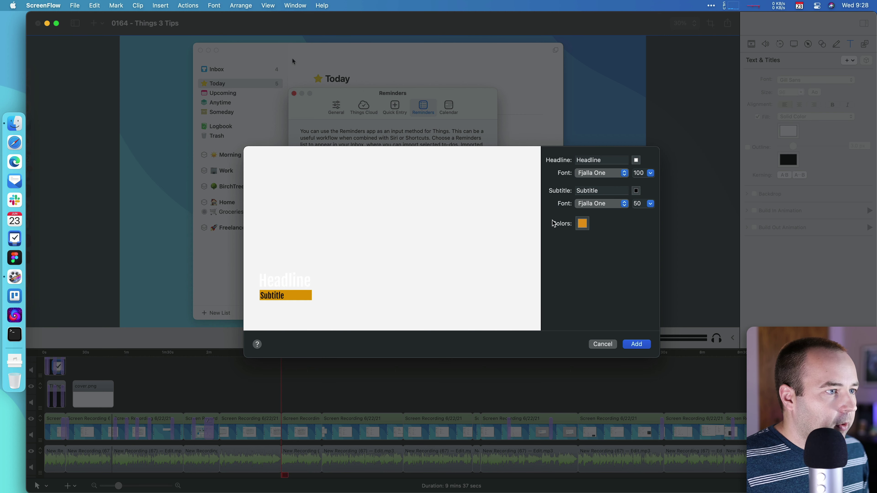
pyautogui.click(613, 172)
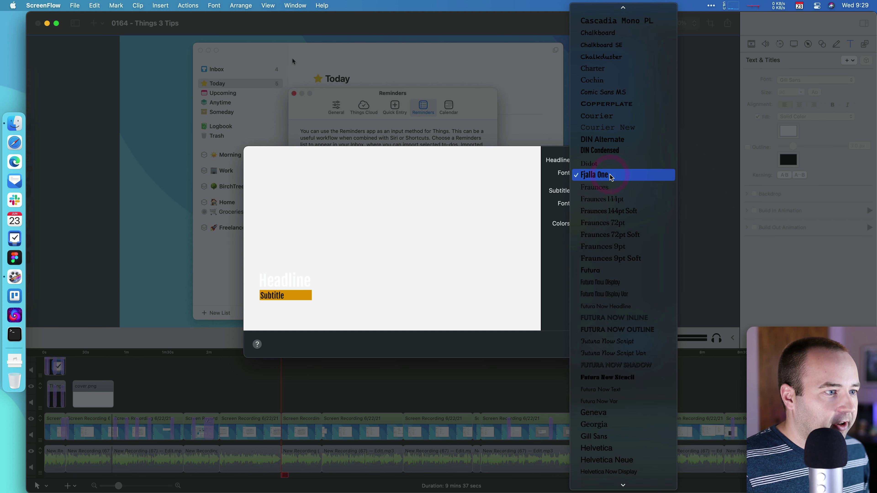
pyautogui.click(614, 282)
pyautogui.click(589, 203)
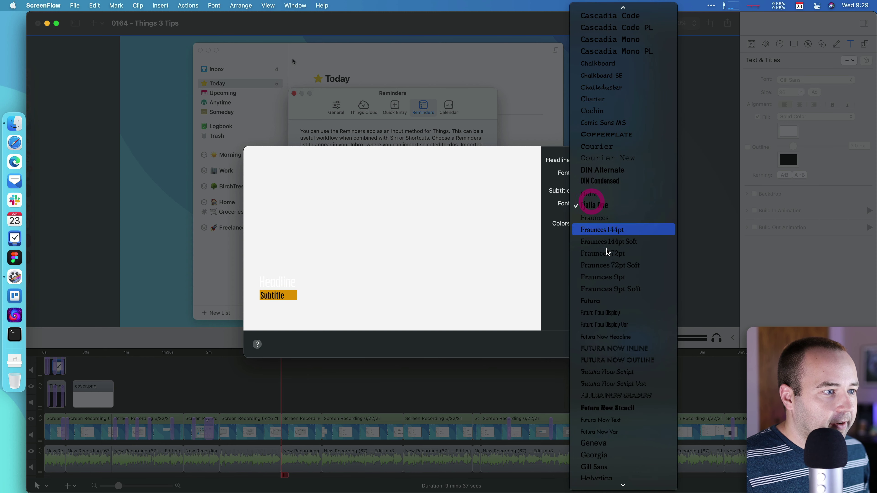
pyautogui.click(614, 312)
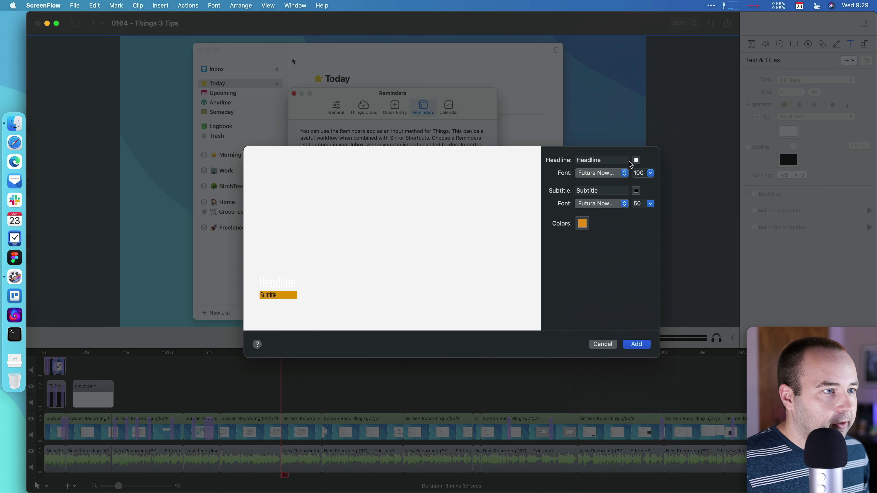
# Step: Make the headline colour black, the accent bar pink and the subtitle white
pyautogui.click(637, 160)
pyautogui.moveTo(535, 251); pyautogui.dragTo(493, 250)
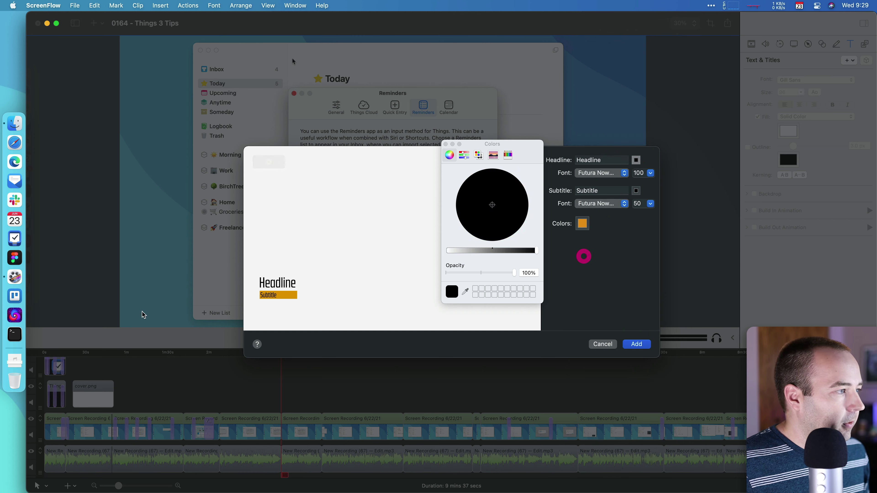
pyautogui.click(445, 144)
pyautogui.click(583, 225)
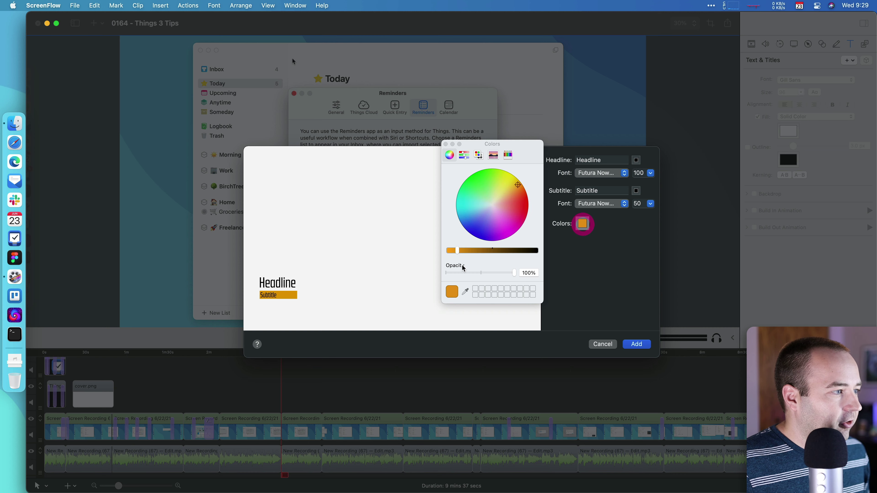
pyautogui.click(525, 219)
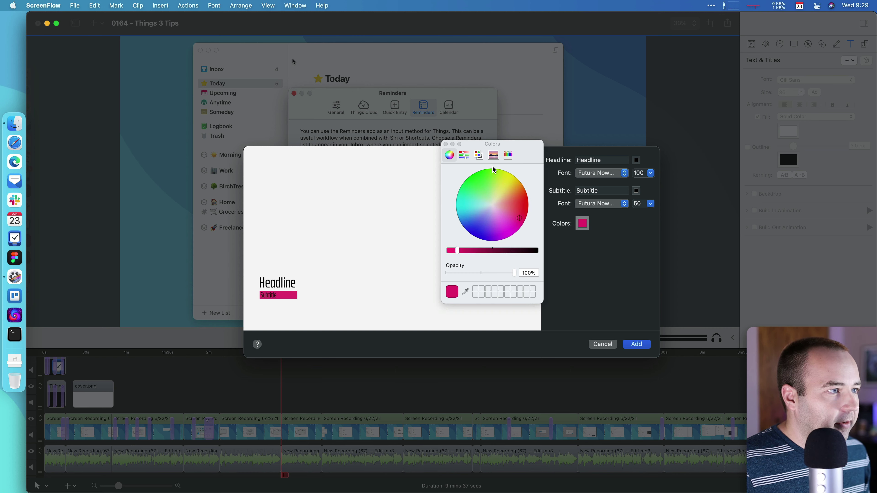
pyautogui.click(446, 144)
pyautogui.click(636, 190)
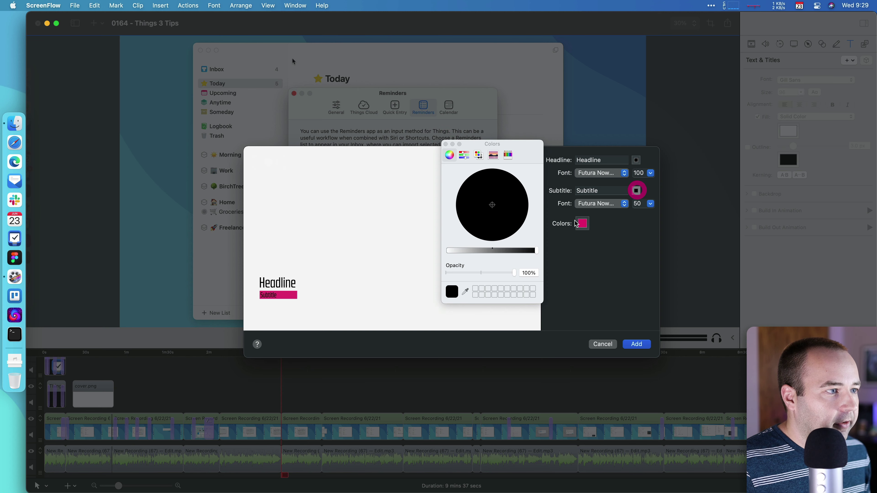
pyautogui.moveTo(492, 251); pyautogui.dragTo(407, 252)
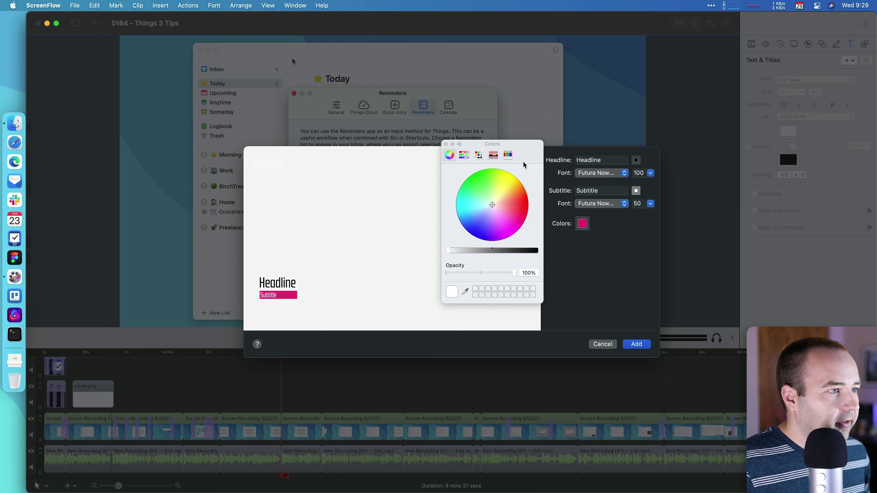
pyautogui.click(445, 144)
pyautogui.click(517, 151)
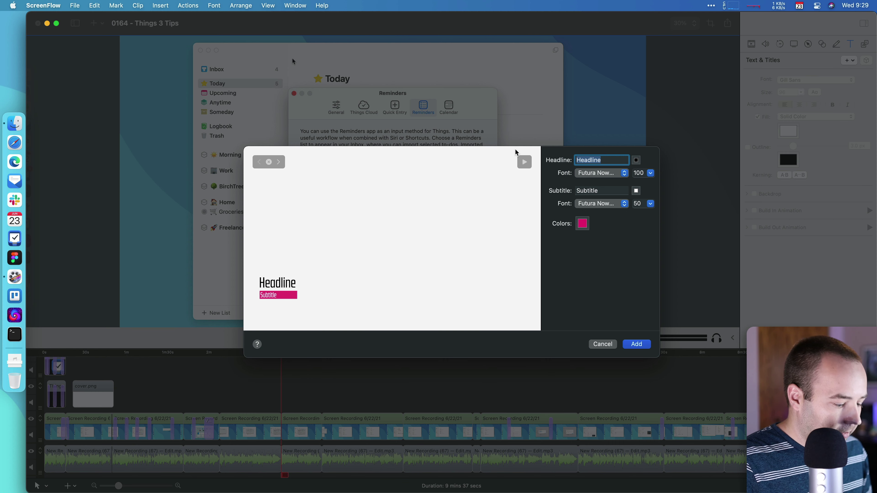
# Step: Enter headline '4. Reminders' and subtitle 'Get tasks into Things', then add the title
pyautogui.write('4. Reminders')
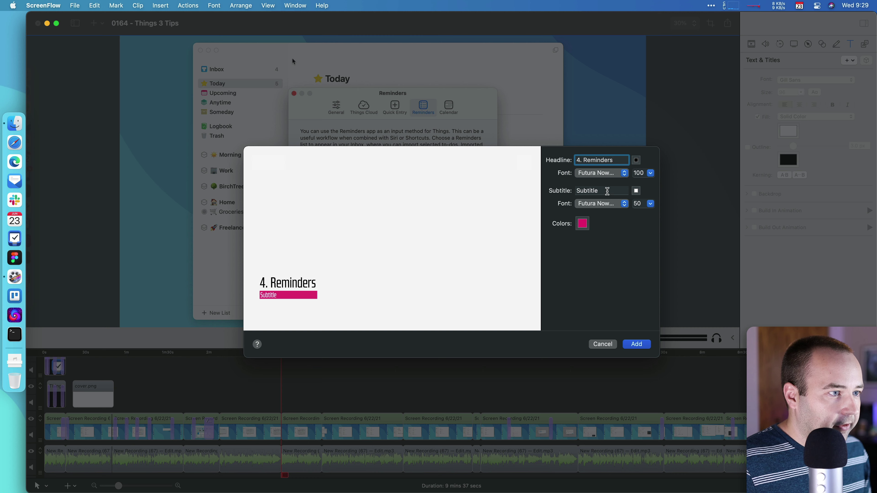
pyautogui.doubleClick(607, 191)
pyautogui.write('Get task')
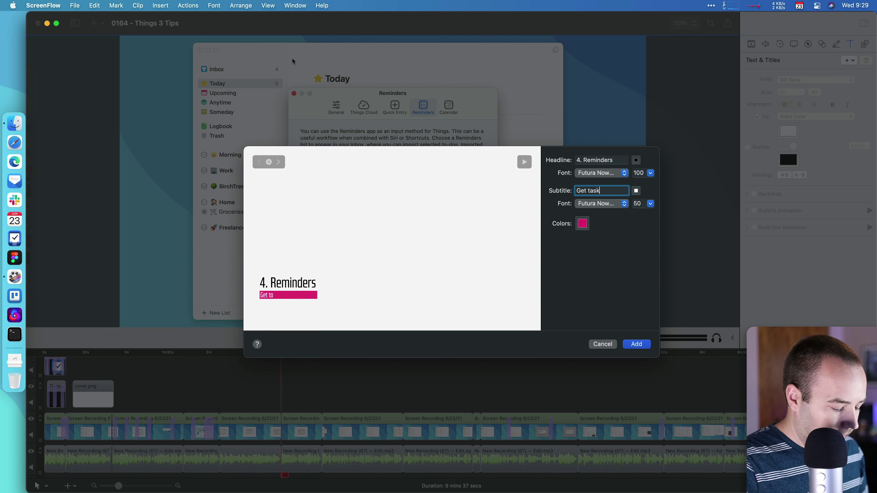
pyautogui.write('s into THing')
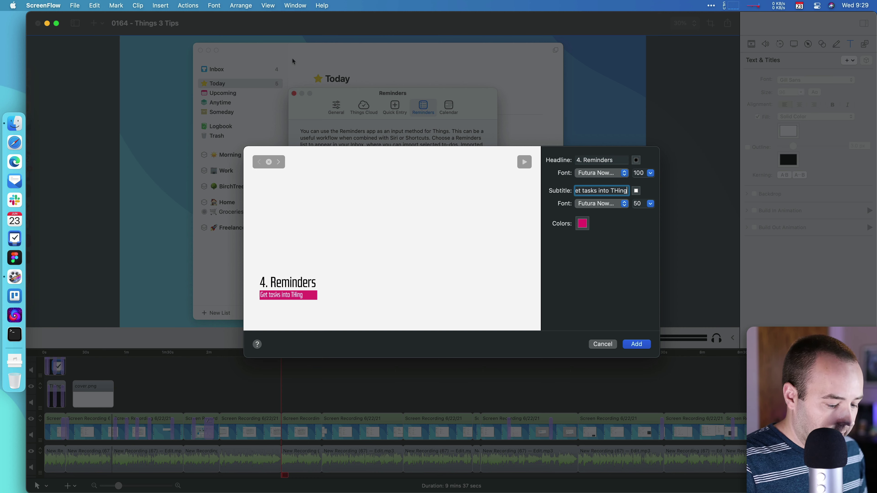
pyautogui.press('BackSpace')
pyautogui.press('BackSpace')
pyautogui.press('BackSpace')
pyautogui.press('BackSpace')
pyautogui.write('hings')
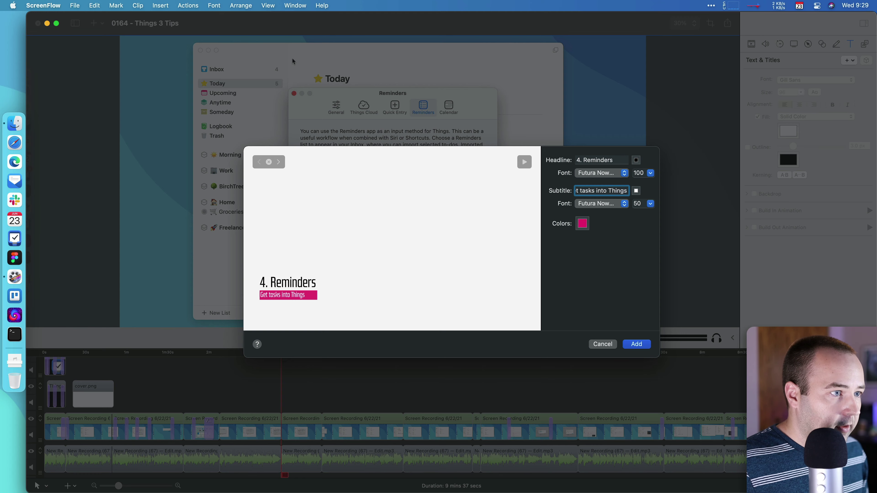
pyautogui.click(638, 344)
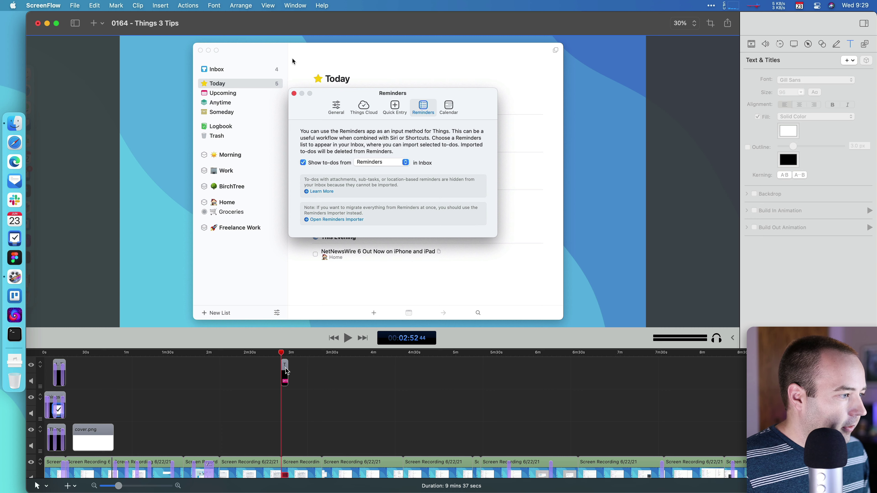
# Step: Move the title clip onto its own track, preview its animation, and park at 2:54
pyautogui.moveTo(284, 407); pyautogui.dragTo(284, 437)
pyautogui.scroll(5, 386, 416)
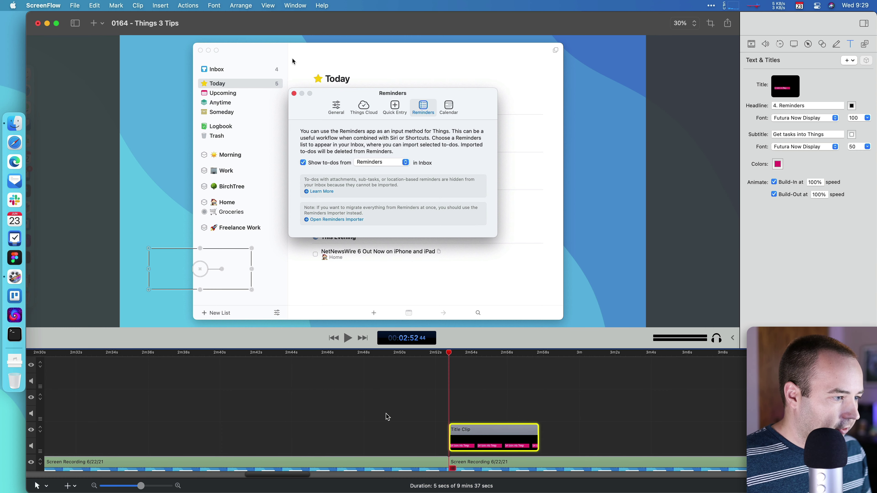
pyautogui.scroll(-1, 421, 400)
pyautogui.press('space')
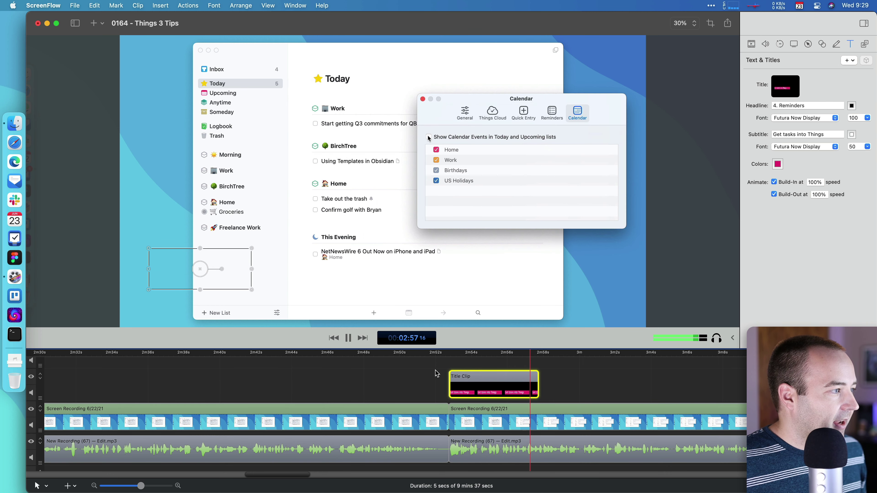
pyautogui.press('space')
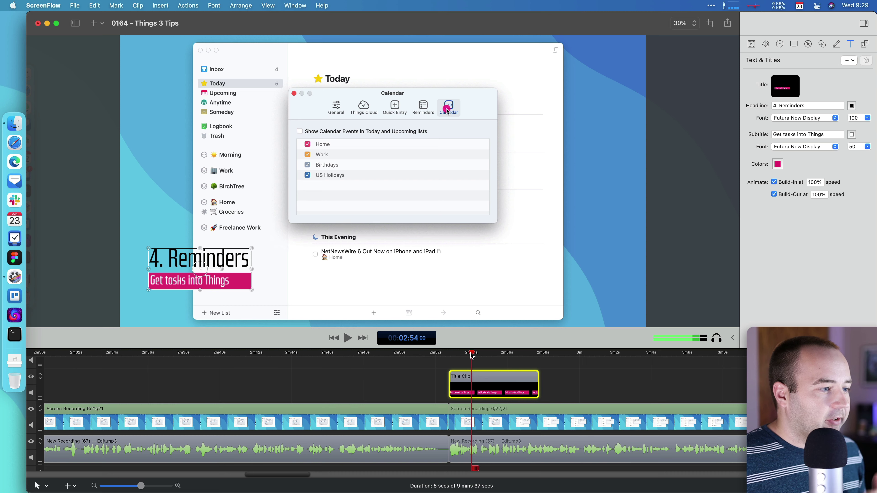
pyautogui.moveTo(480, 353); pyautogui.dragTo(475, 354)
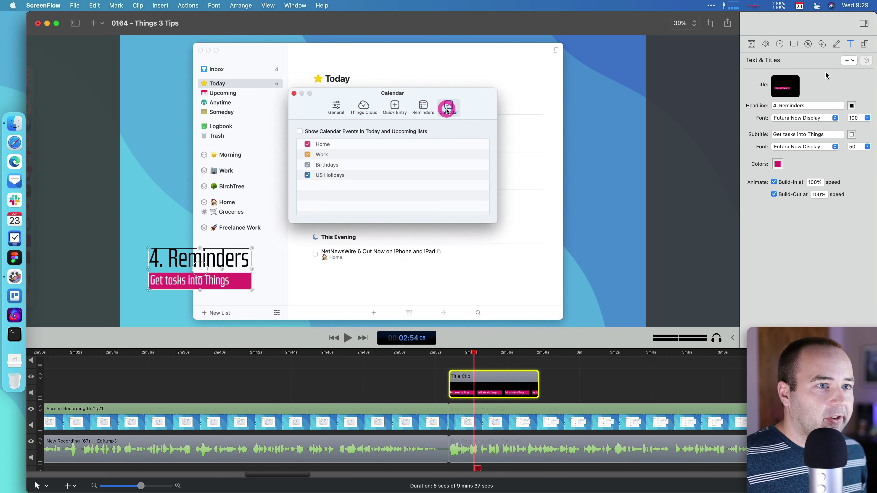
# Step: Toggle the title's Reflection and Drop Shadow on and off, then delete the title clip
pyautogui.click(753, 44)
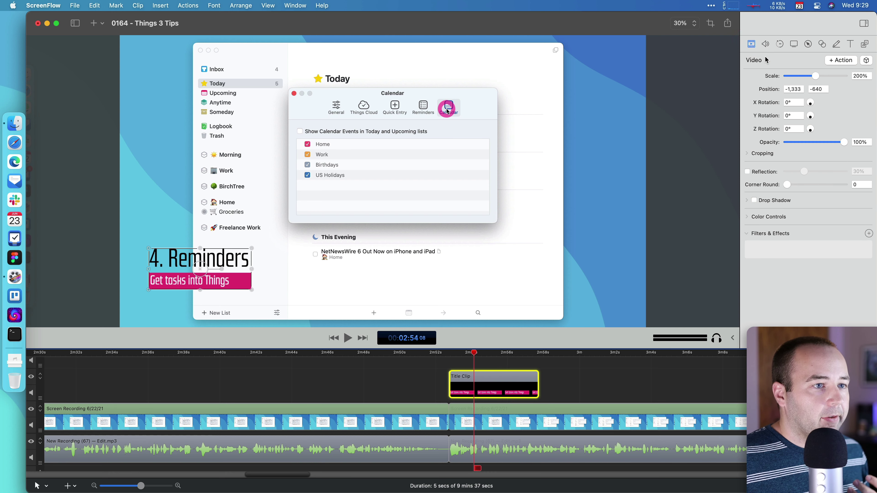
pyautogui.click(747, 173)
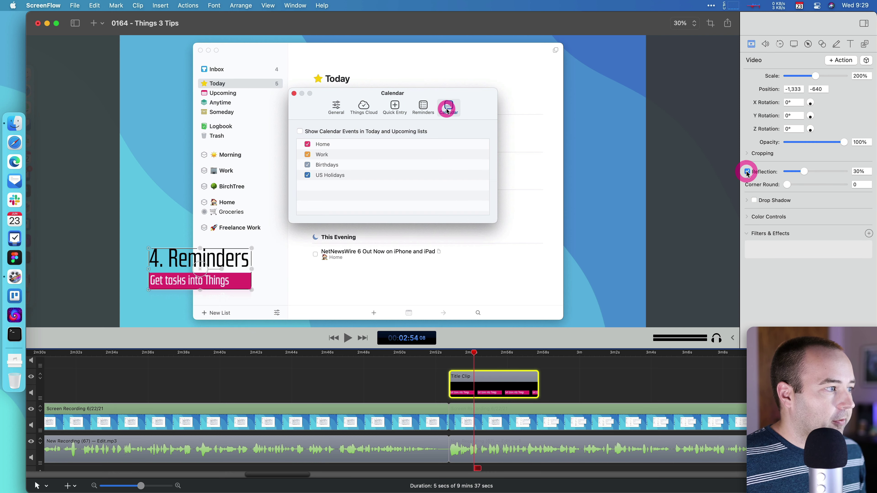
pyautogui.moveTo(475, 355); pyautogui.dragTo(458, 355)
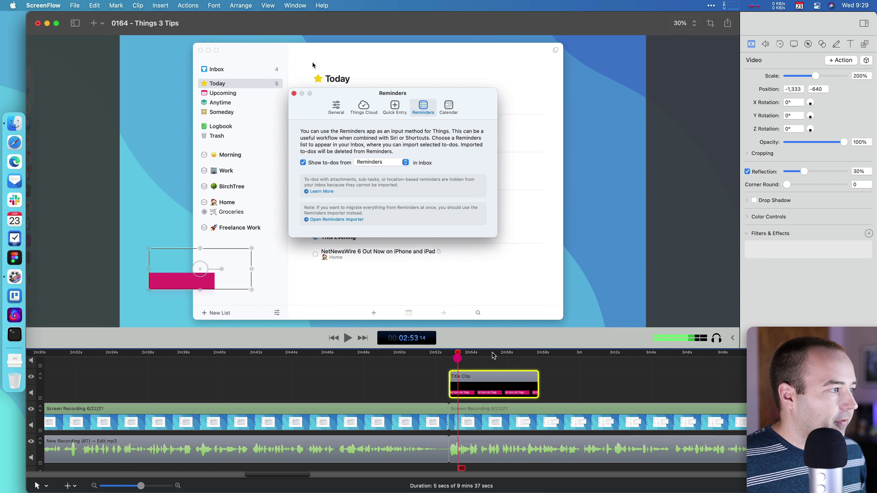
pyautogui.click(748, 172)
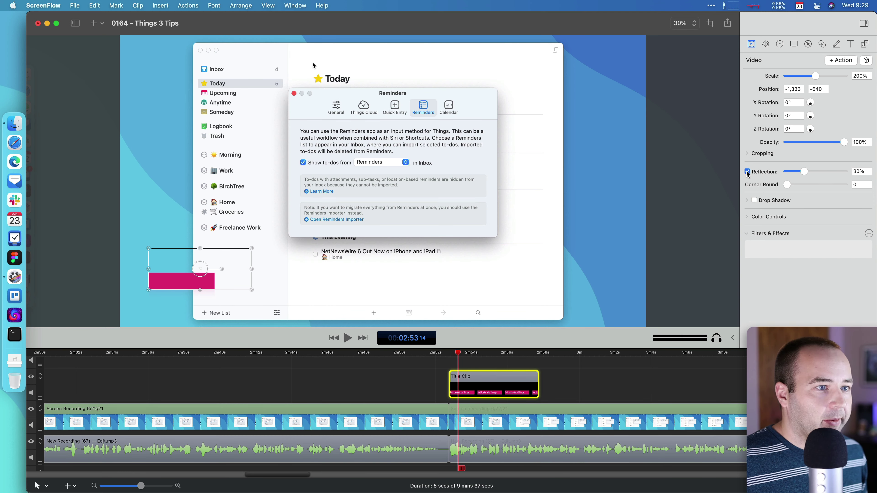
pyautogui.click(754, 200)
pyautogui.click(755, 201)
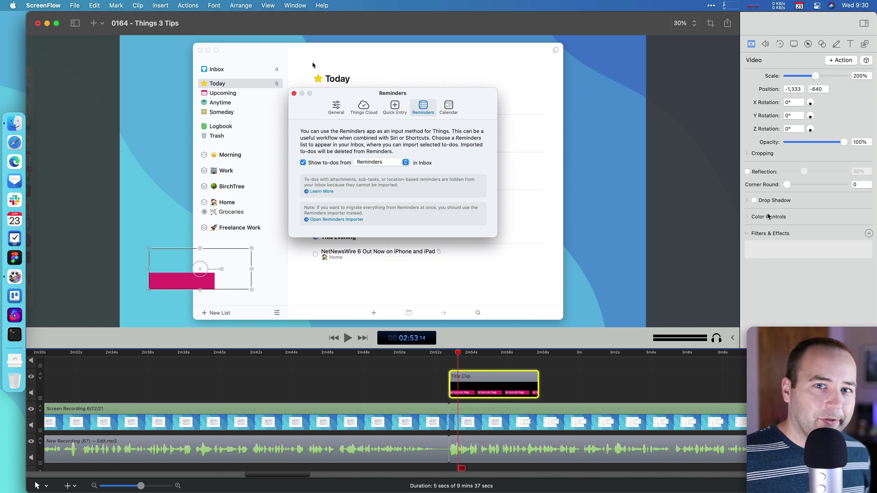
pyautogui.press('Delete')
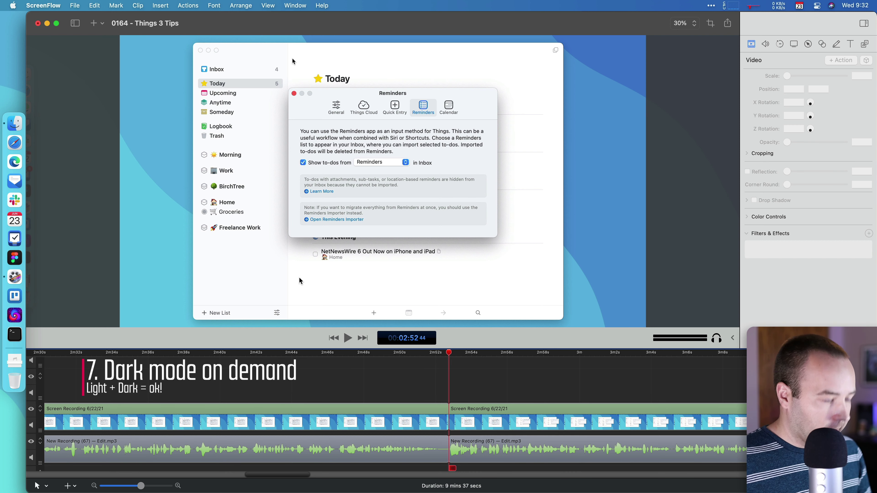
# Step: Set General preferences' Interface Theme to Dark, close preferences and return to the project window
pyautogui.press('super+comma')
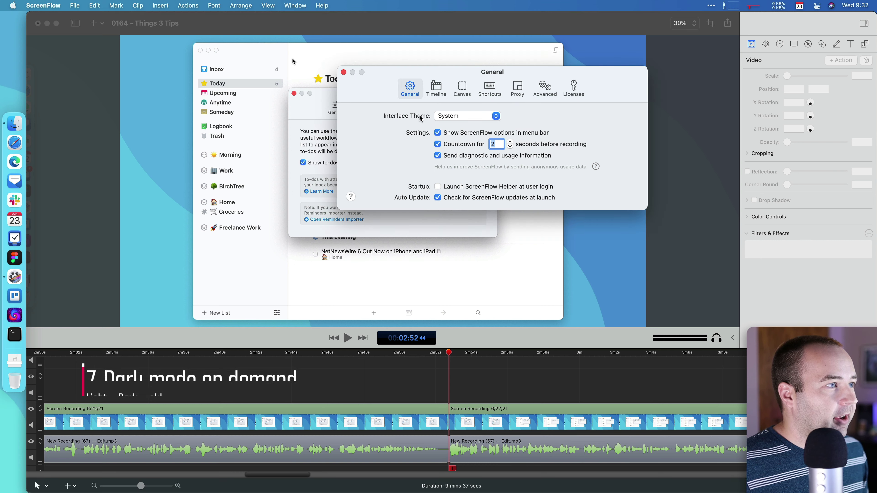
pyautogui.click(464, 120)
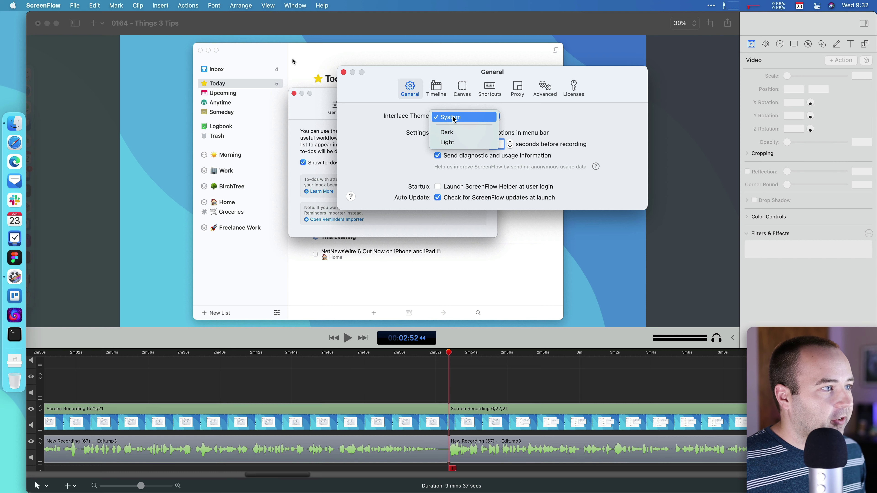
pyautogui.click(454, 134)
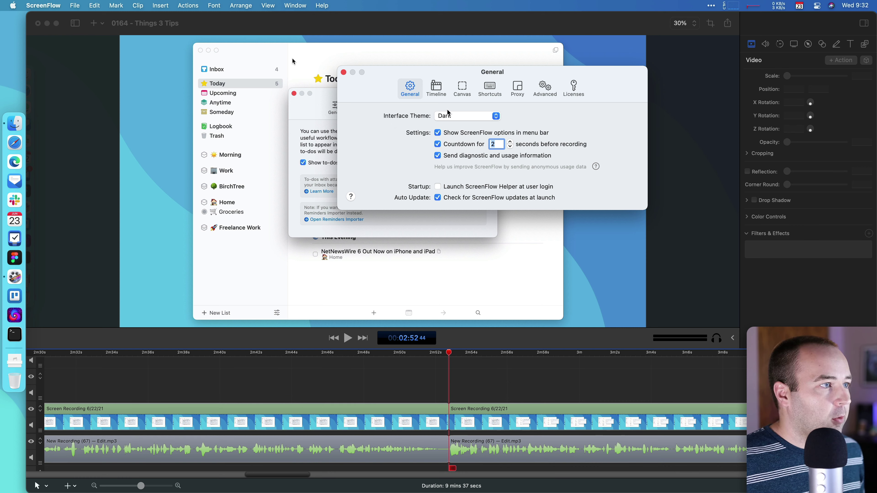
pyautogui.click(344, 72)
pyautogui.click(409, 26)
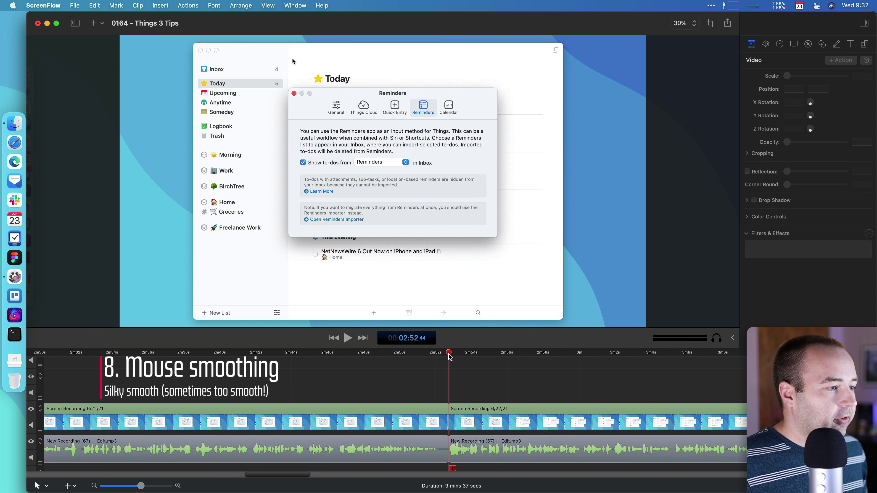
pyautogui.moveTo(508, 354); pyautogui.dragTo(638, 364)
pyautogui.press('space')
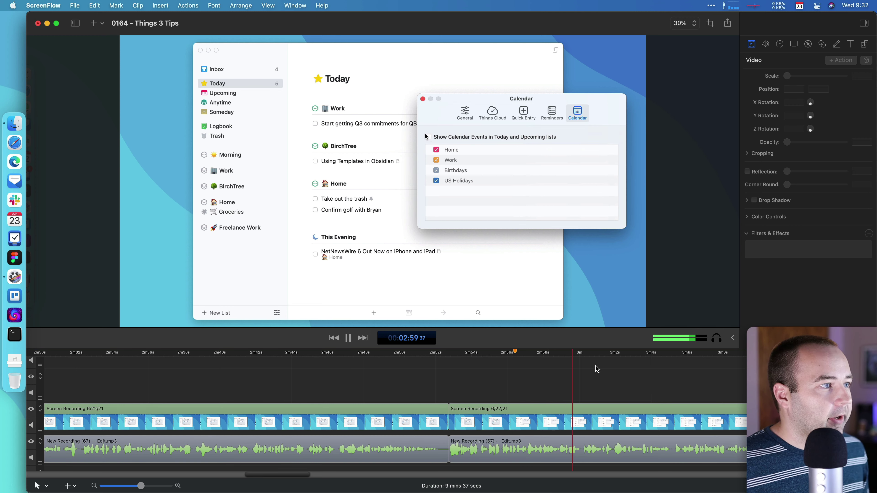
pyautogui.press('space')
pyautogui.click(466, 353)
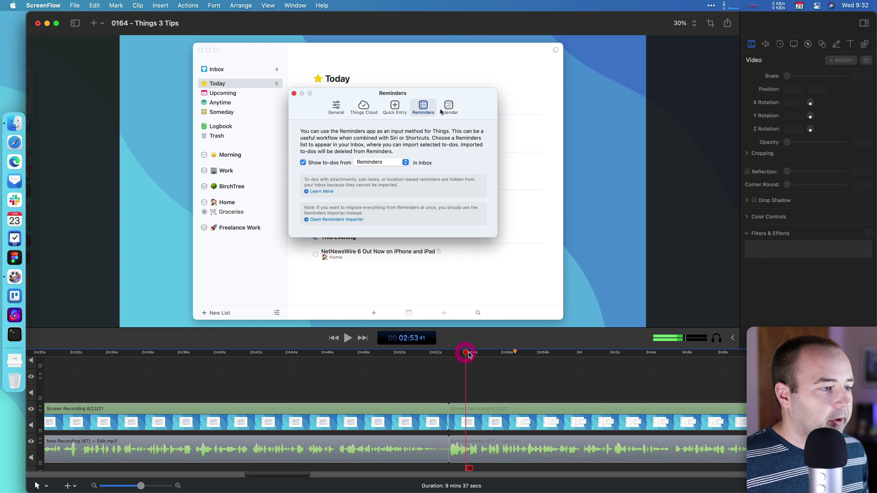
# Step: Add some pointer smoothing to the right-hand screen recording clip and preview it
pyautogui.click(795, 44)
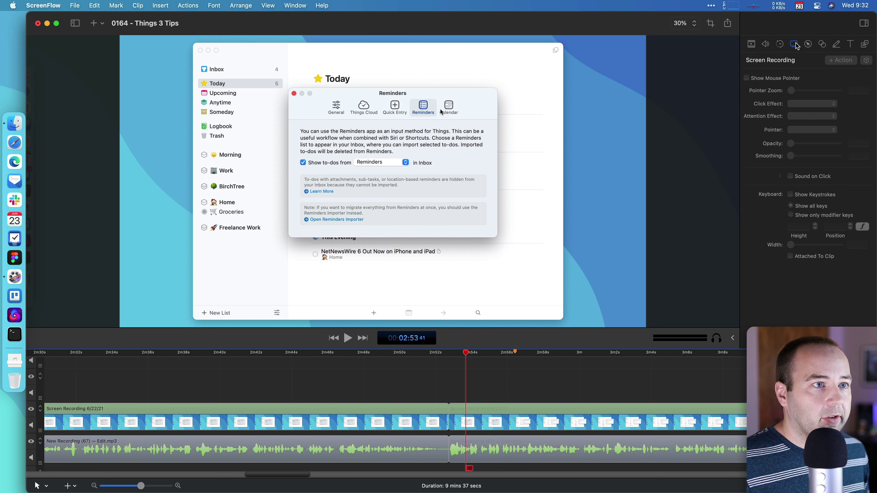
pyautogui.click(529, 411)
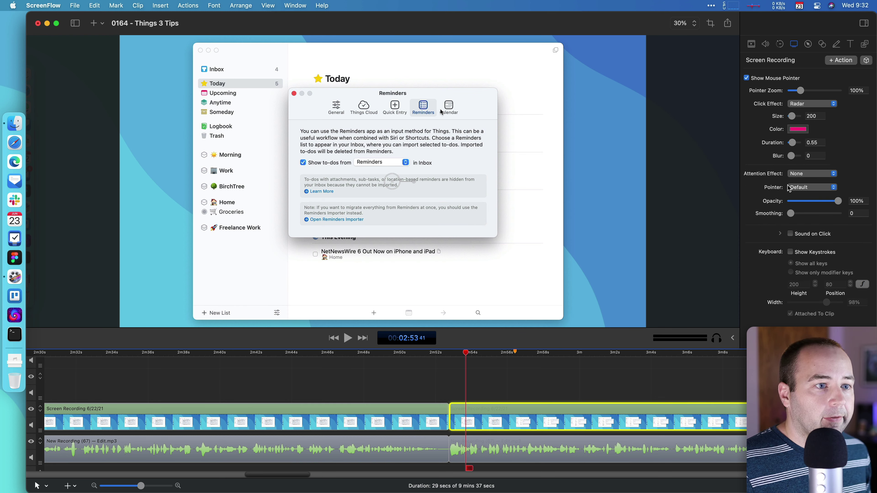
pyautogui.moveTo(792, 214); pyautogui.dragTo(839, 215)
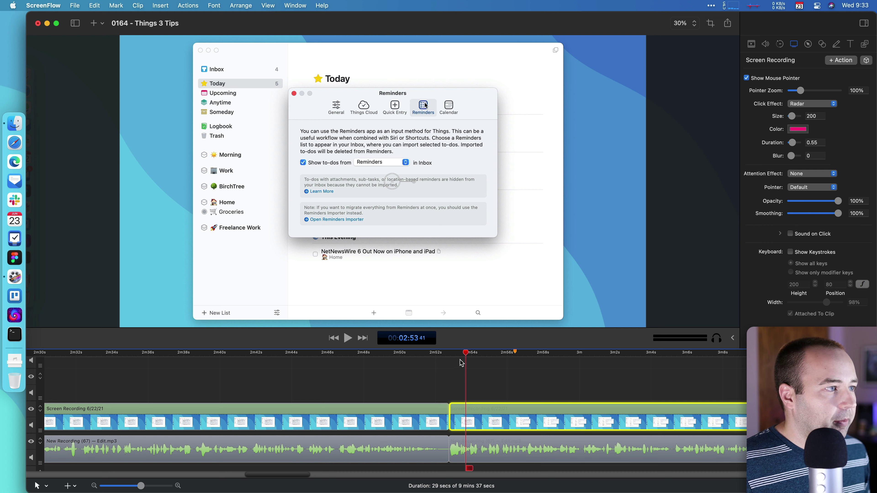
pyautogui.press('space')
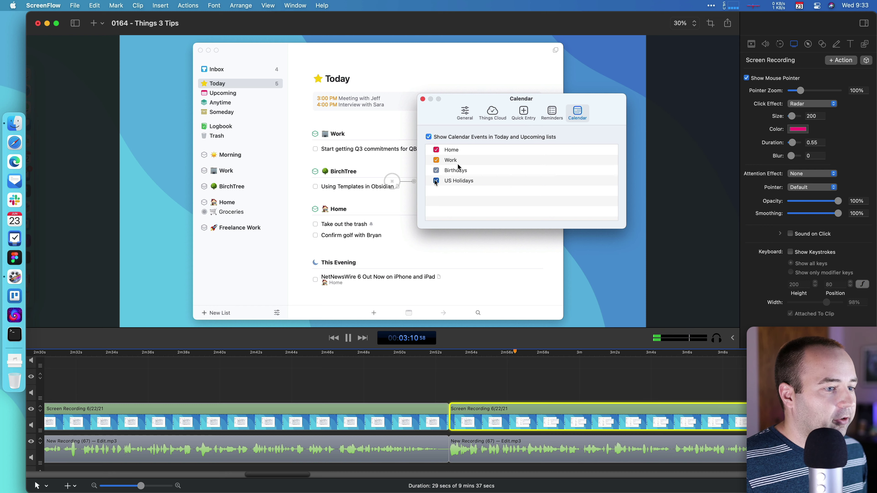
pyautogui.press('space')
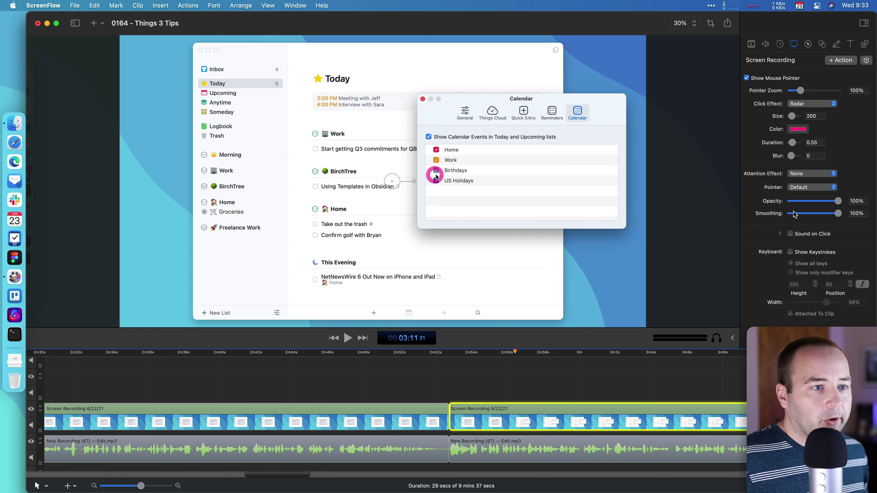
# Step: Adjust the Smoothing to 20% and replay the clip to compare
pyautogui.moveTo(795, 214); pyautogui.dragTo(801, 214)
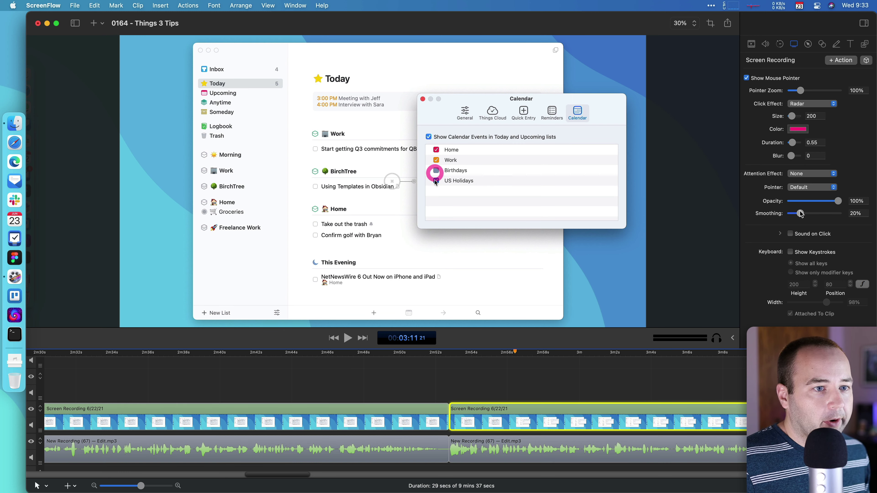
pyautogui.click(465, 353)
pyautogui.press('space')
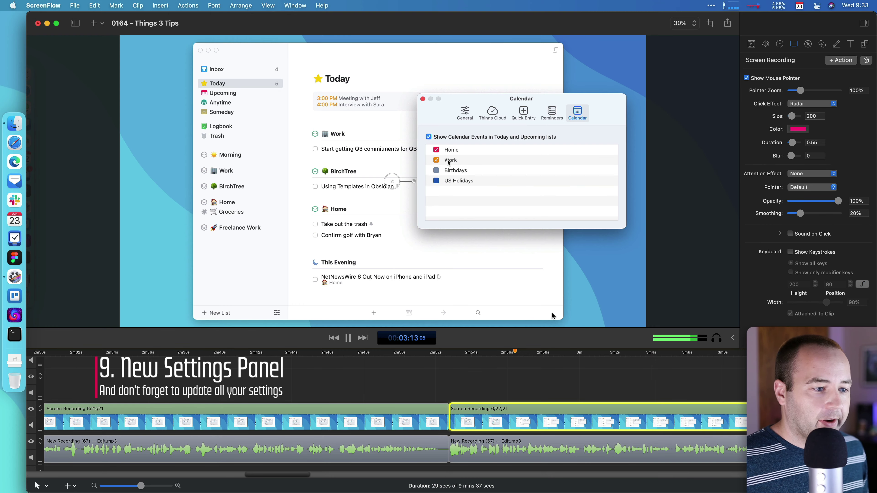
# Step: Change the Canvas default background colour from black to light grey in Settings
pyautogui.press('space')
pyautogui.press('super+comma')
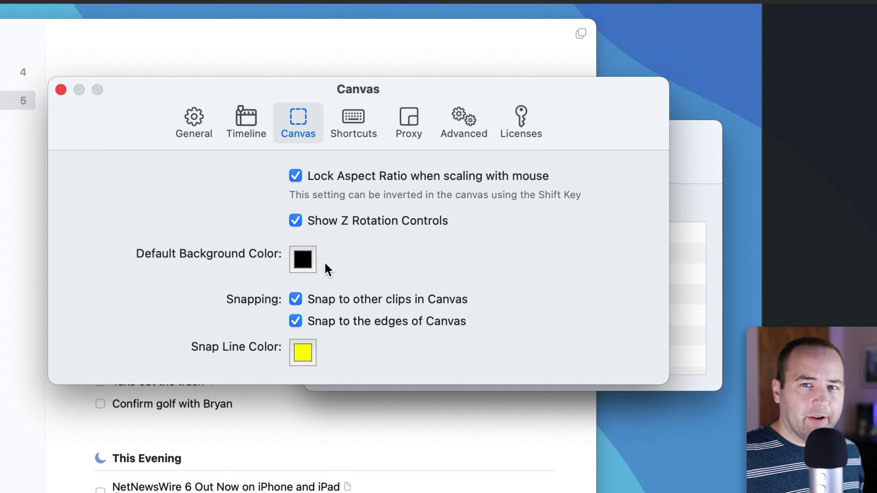
pyautogui.click(309, 267)
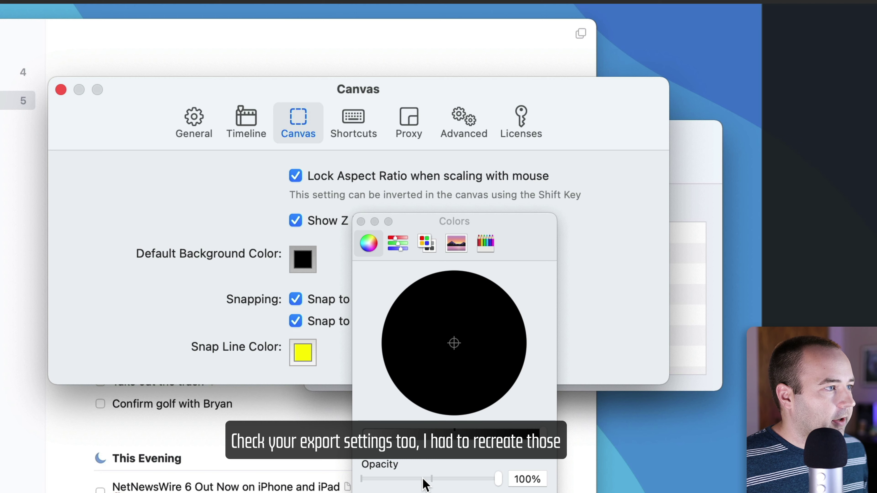
pyautogui.moveTo(383, 432); pyautogui.dragTo(543, 432)
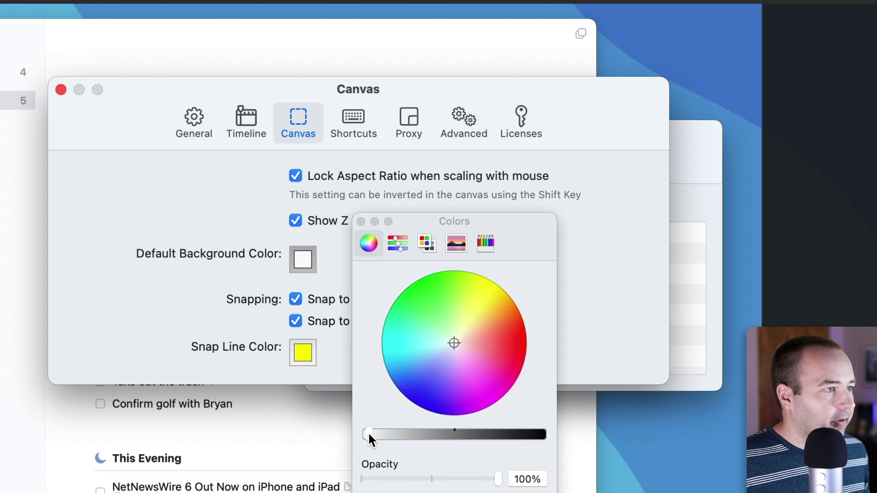
pyautogui.moveTo(368, 436); pyautogui.dragTo(377, 436)
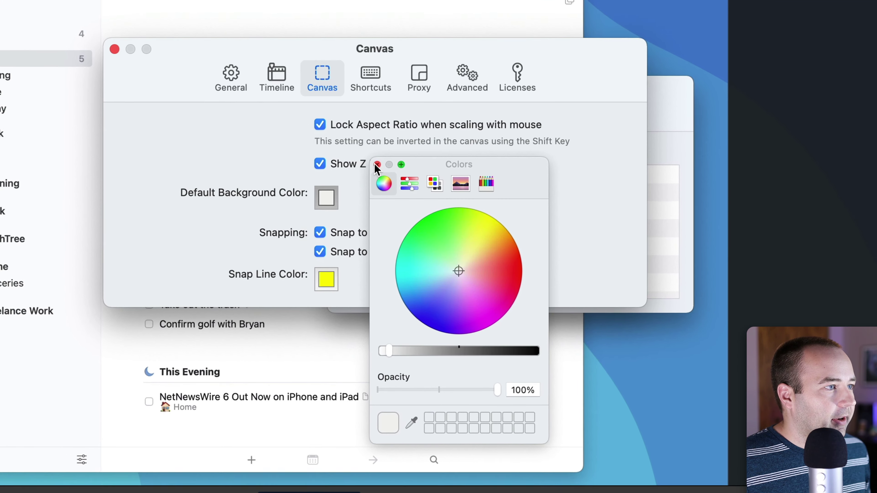
pyautogui.click(361, 222)
# Step: Review the Timeline preferences' Video Action duration and curves, keeping Ease-In & Out
pyautogui.click(285, 64)
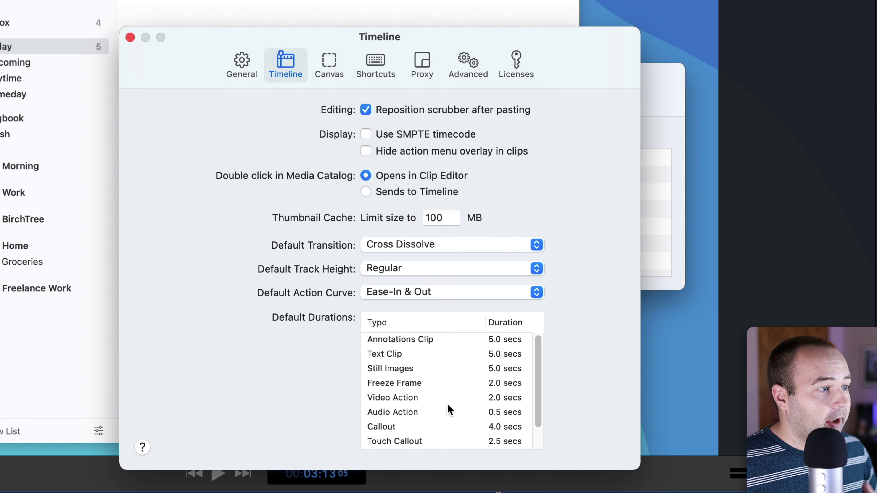
pyautogui.click(422, 396)
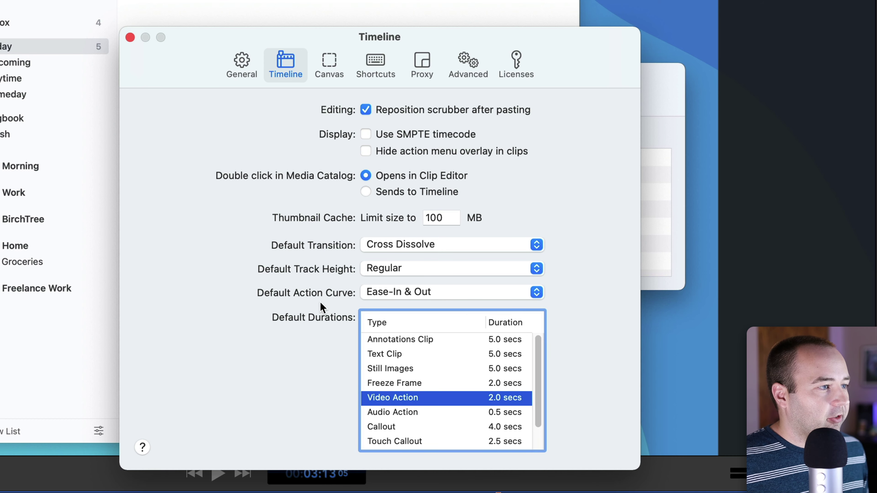
pyautogui.click(397, 295)
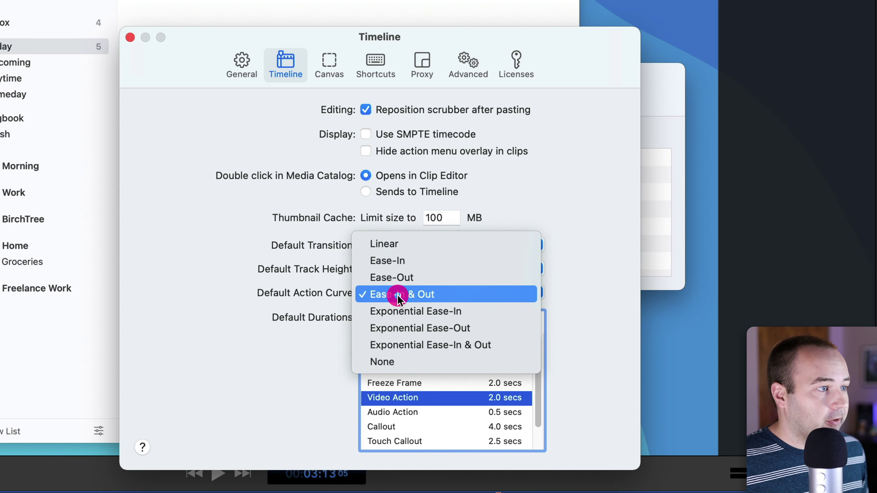
pyautogui.click(309, 337)
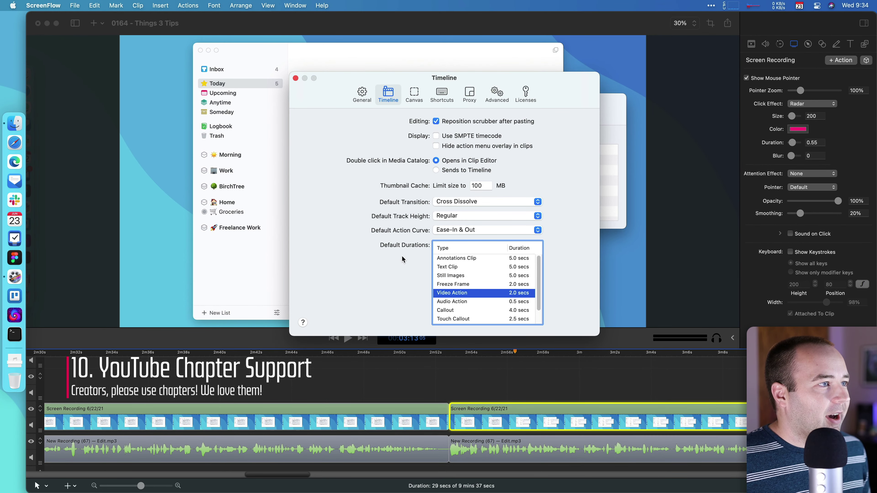
# Step: Close the preferences and start publishing the project to YouTube
pyautogui.click(362, 95)
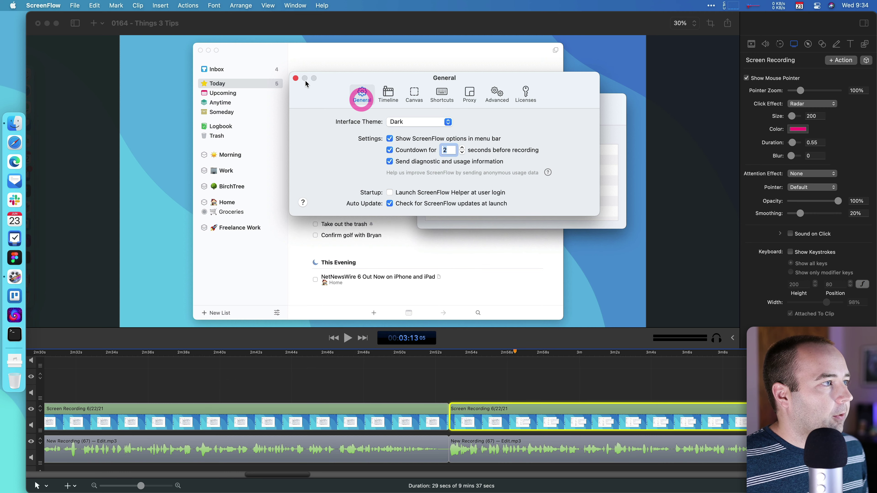
pyautogui.click(296, 79)
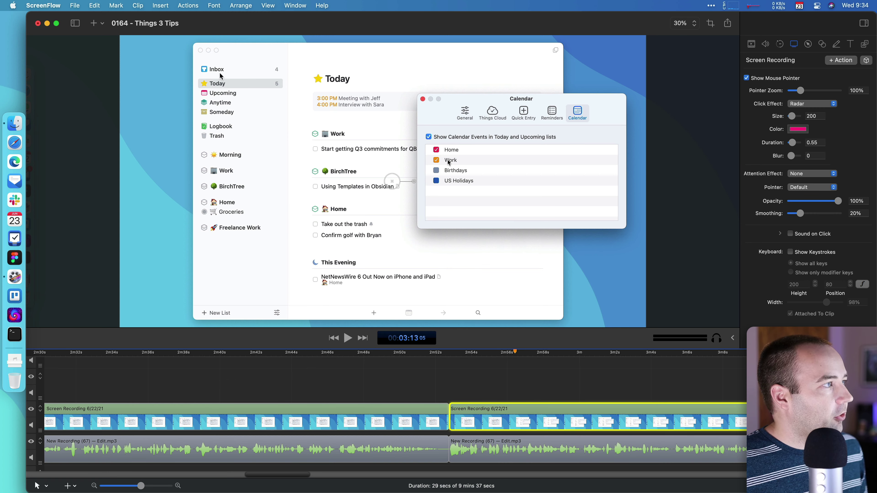
pyautogui.click(69, 5)
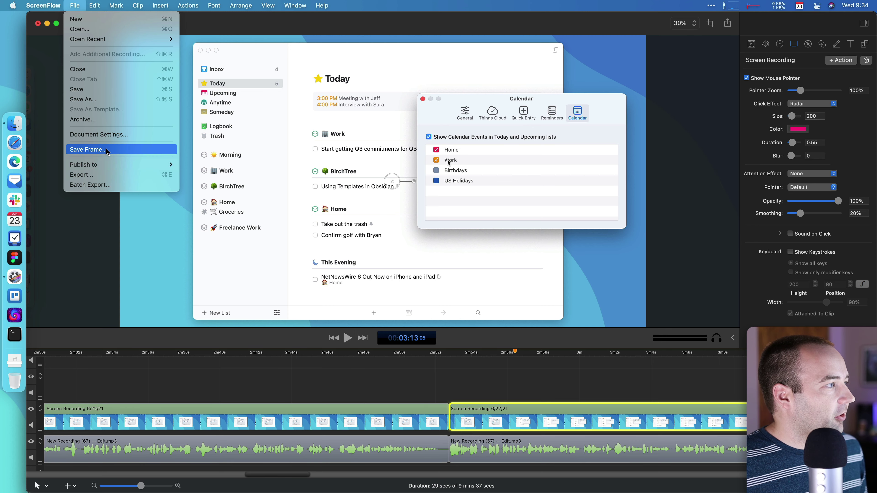
pyautogui.moveTo(112, 164)
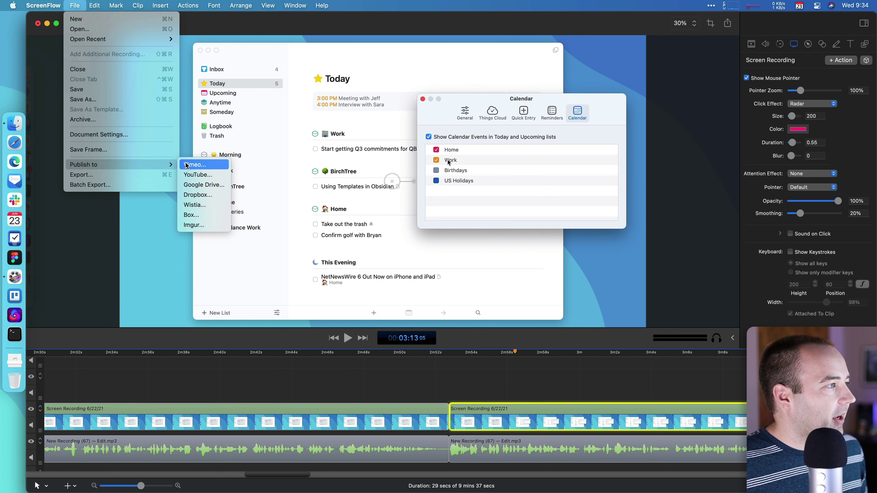
pyautogui.click(203, 176)
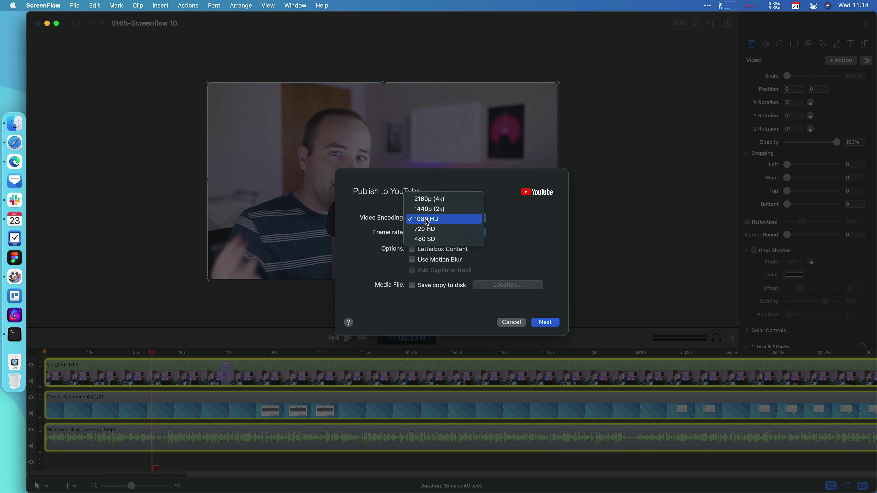
# Step: Choose 2160p (4k) encoding at 60 fps and enable chapters from timeline markers
pyautogui.click(427, 220)
pyautogui.click(427, 201)
pyautogui.click(428, 235)
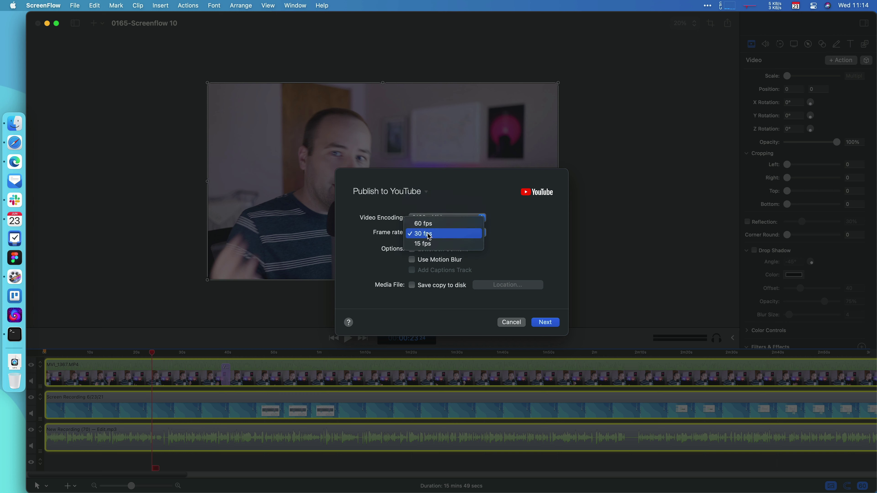
pyautogui.click(425, 224)
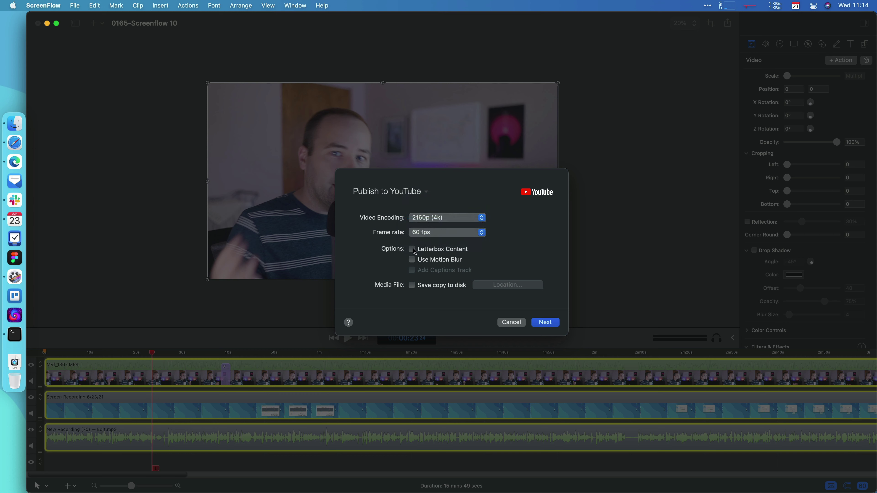
pyautogui.click(546, 323)
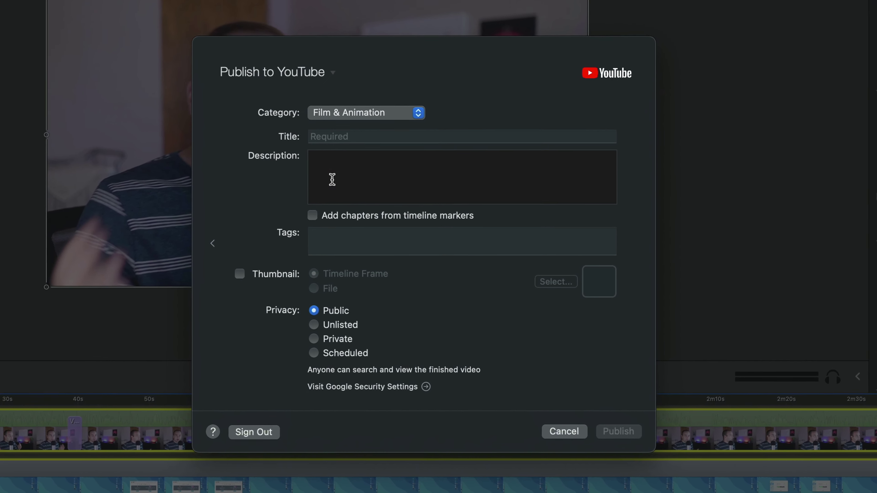
pyautogui.click(310, 215)
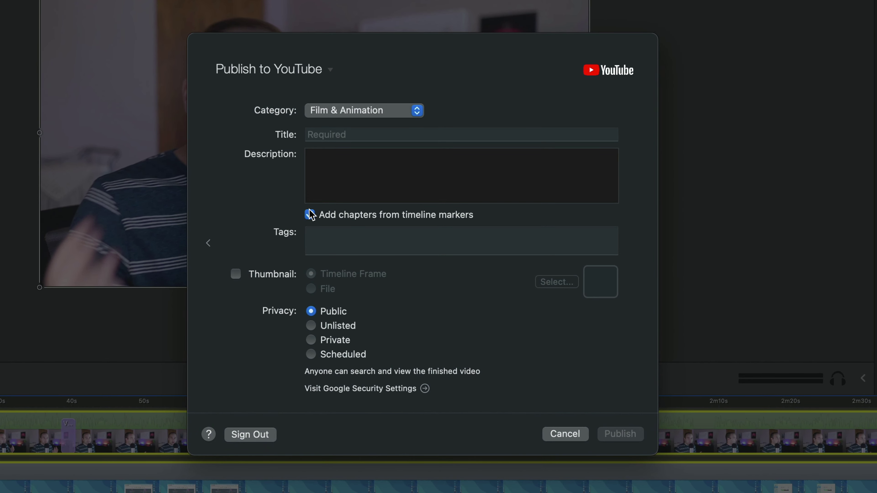
pyautogui.click(309, 214)
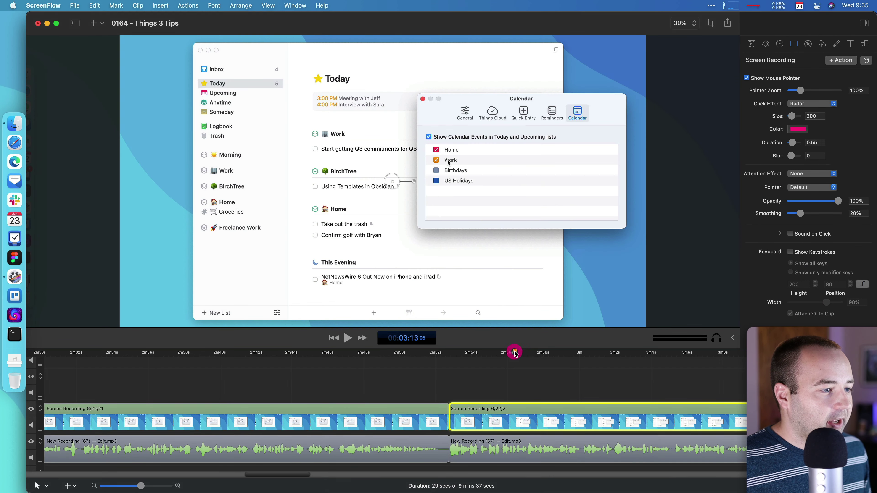
# Step: Add a marker named 'Remind' at about 3:06, after the Calendar marker, and play from it
pyautogui.rightClick(514, 353)
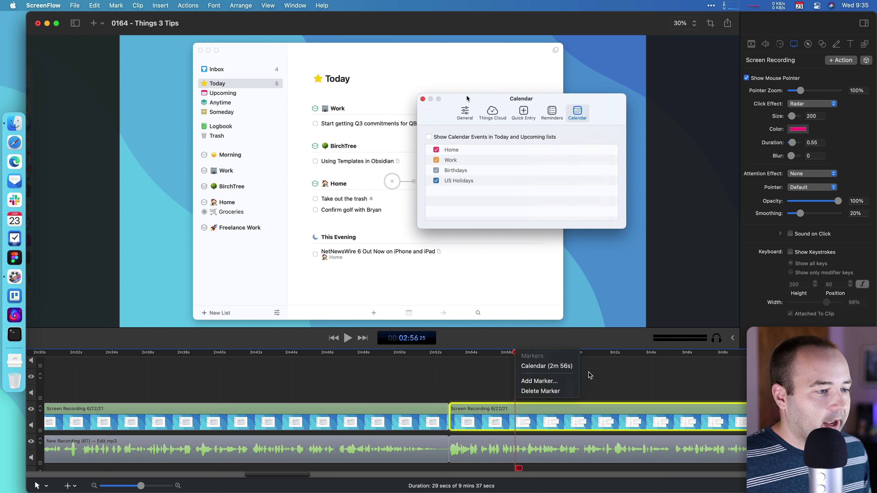
pyautogui.click(615, 370)
pyautogui.click(693, 353)
pyautogui.press('m')
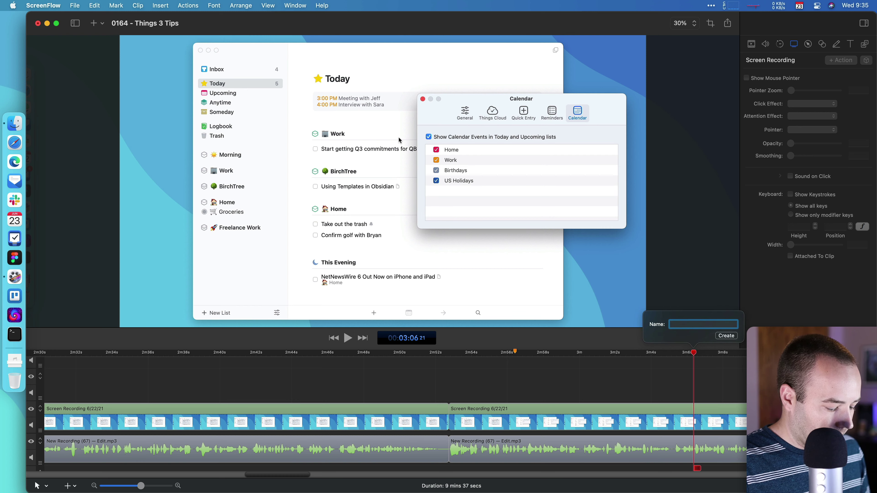
pyautogui.write('Remind')
pyautogui.press('Return')
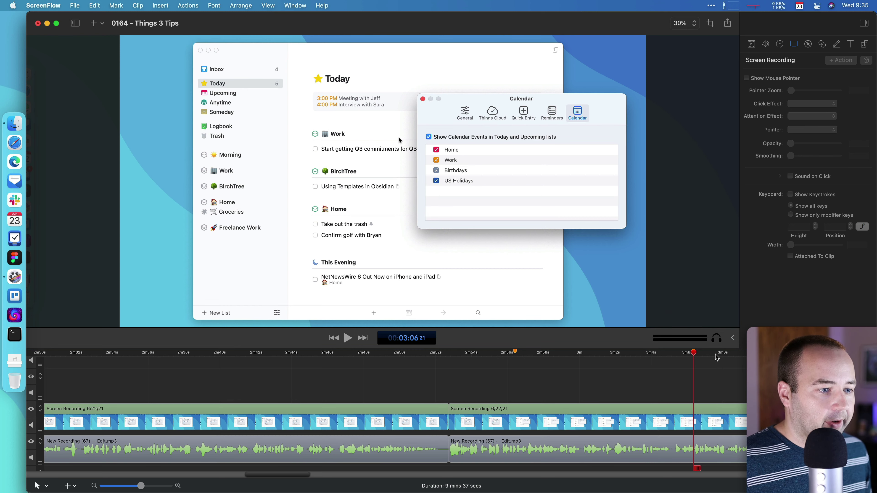
pyautogui.press('space')
pyautogui.click(718, 353)
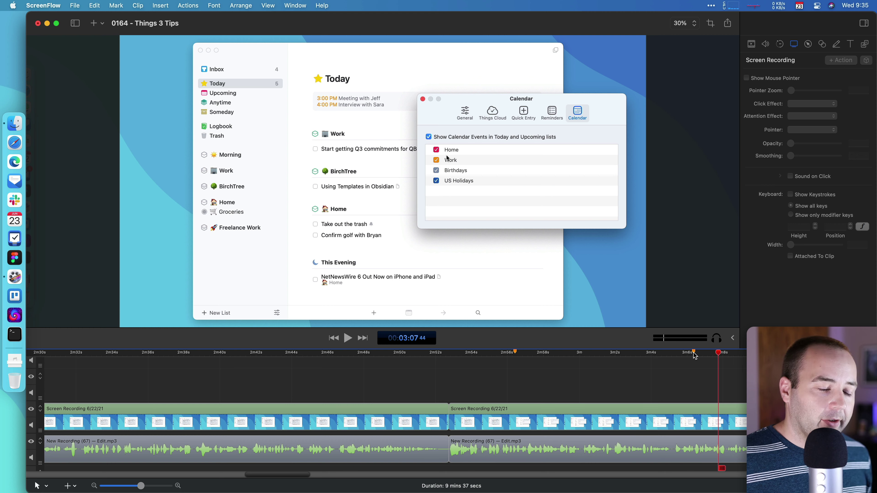